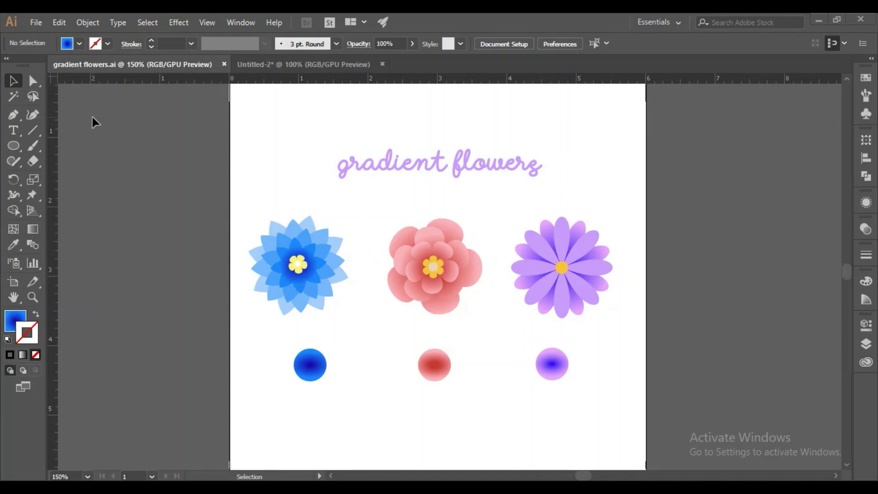
- Draw a five-sided polygon on the blank Untitled-2 artboard with the Polygon tool
{"action": "key", "text": "ctrl+Tab"}
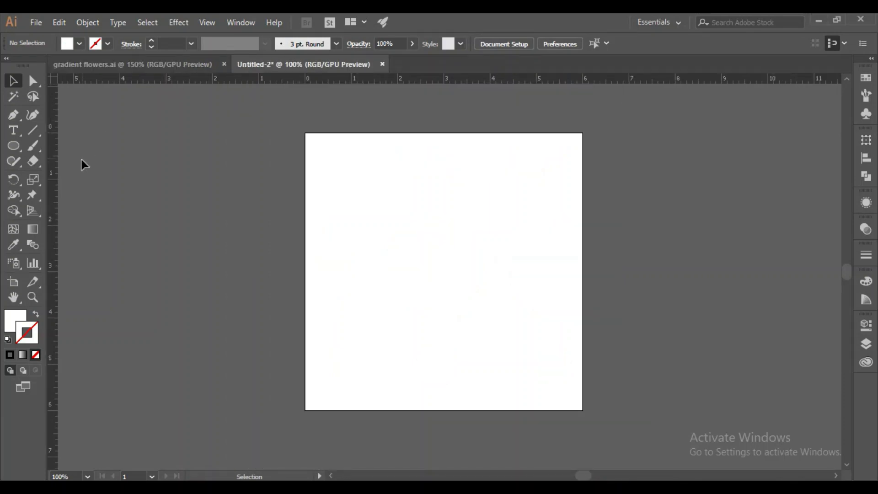
{"action": "left_click", "coordinate": [165, 64]}
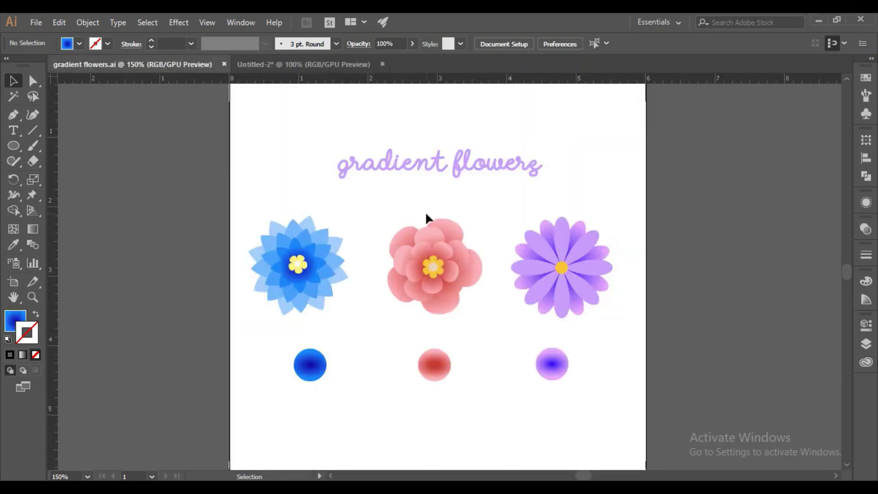
{"action": "left_click", "coordinate": [291, 67]}
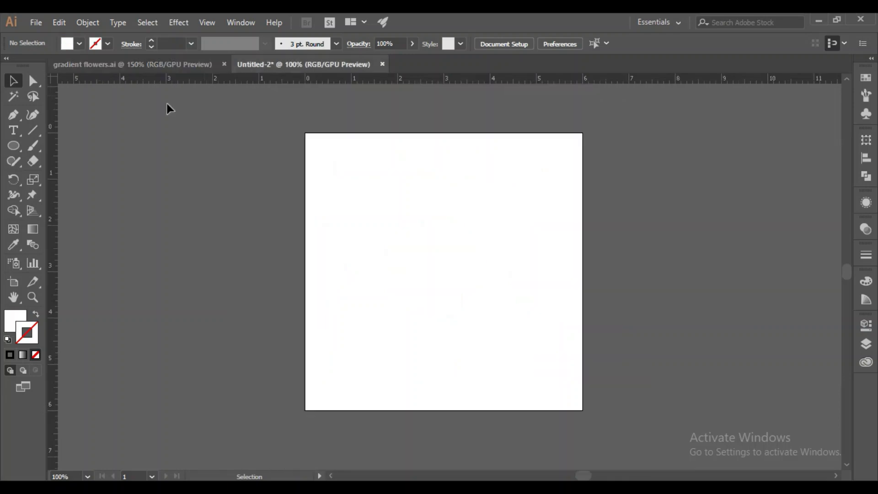
{"action": "left_click", "coordinate": [13, 146]}
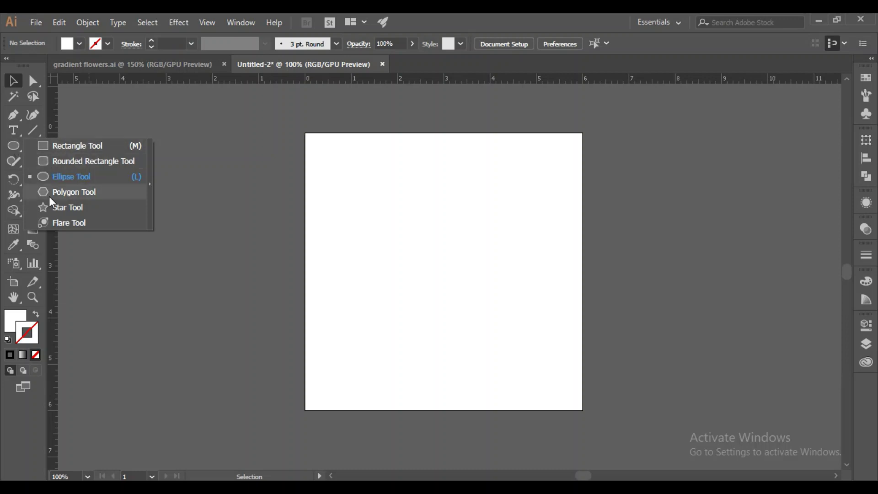
{"action": "left_click", "coordinate": [68, 192]}
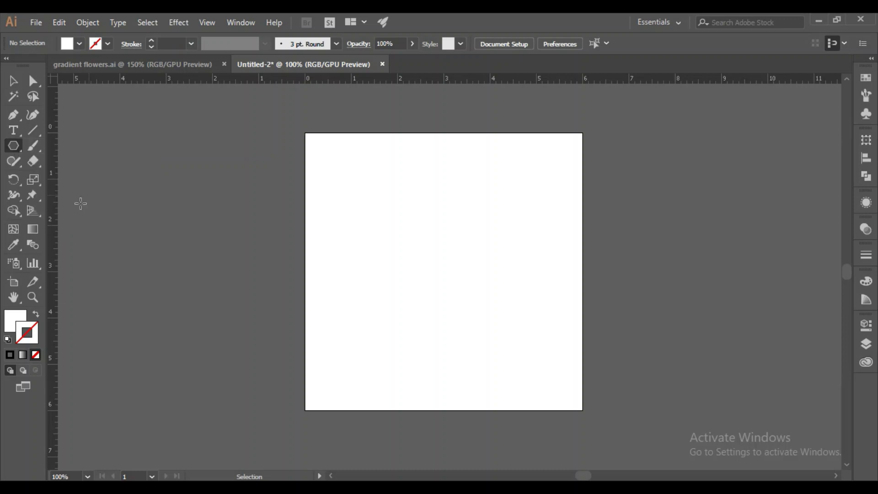
{"action": "left_click", "coordinate": [377, 252]}
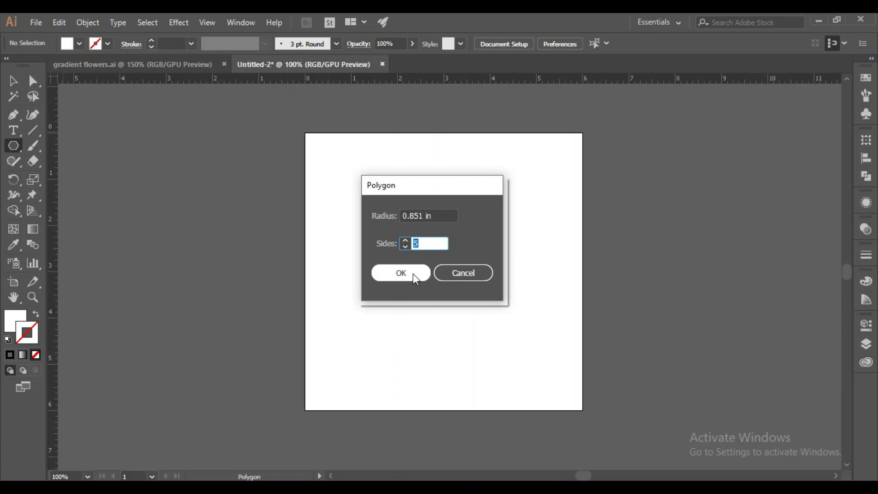
{"action": "left_click", "coordinate": [401, 273]}
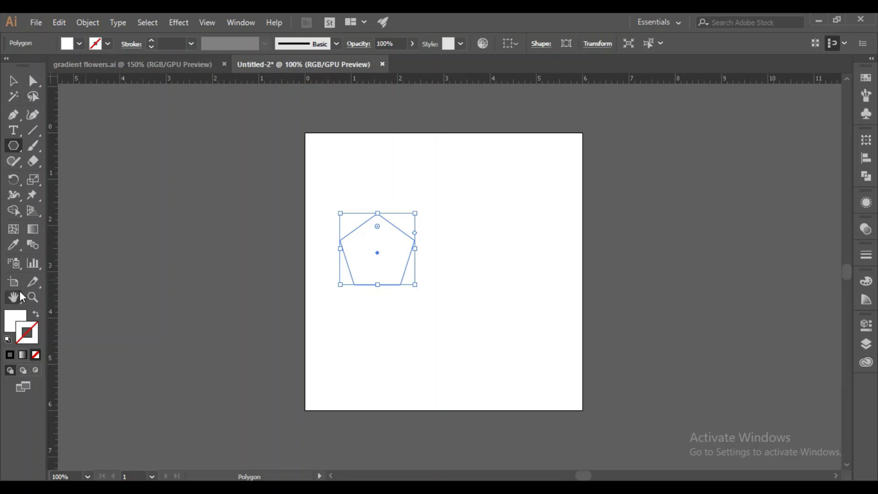
- Fill the polygon with light blue 8AD8FF in the Color Picker
{"action": "left_click", "coordinate": [18, 316]}
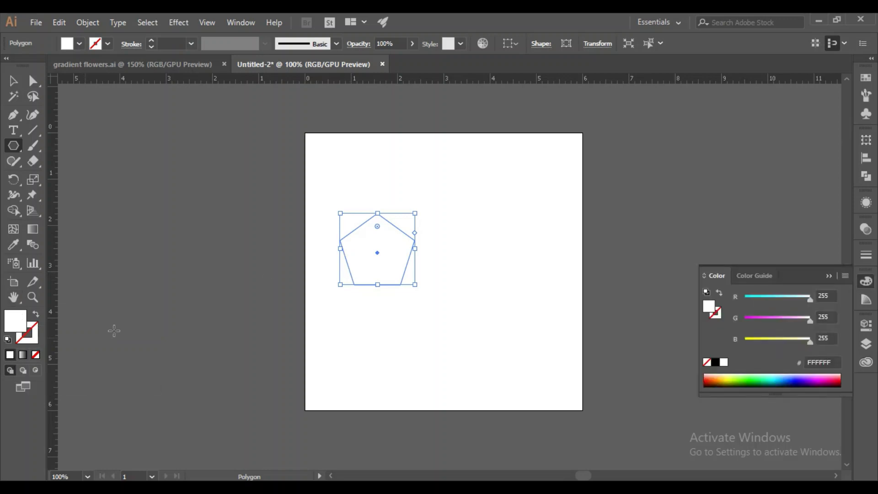
{"action": "double_click", "coordinate": [13, 326]}
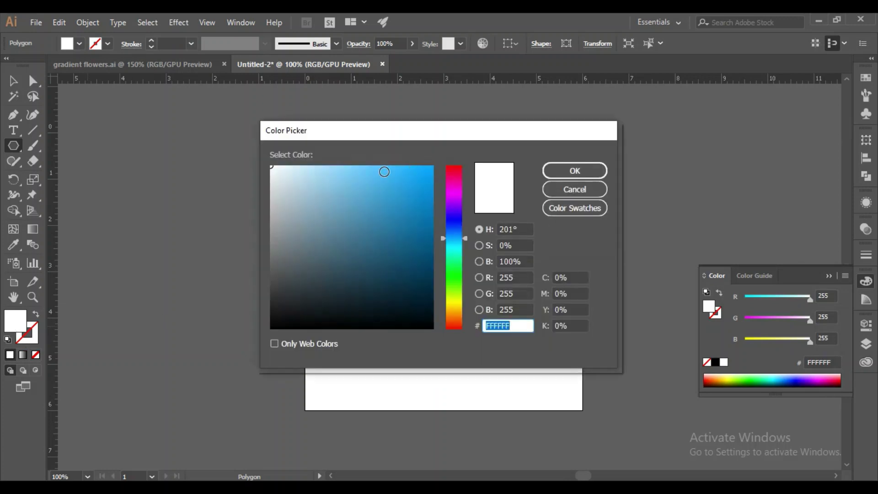
{"action": "left_click", "coordinate": [373, 169]}
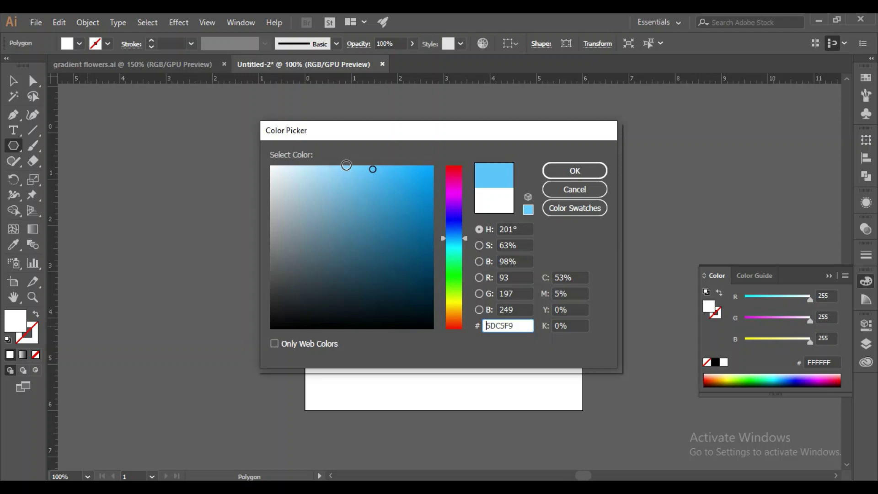
{"action": "left_click", "coordinate": [346, 165]}
{"action": "left_click", "coordinate": [560, 169]}
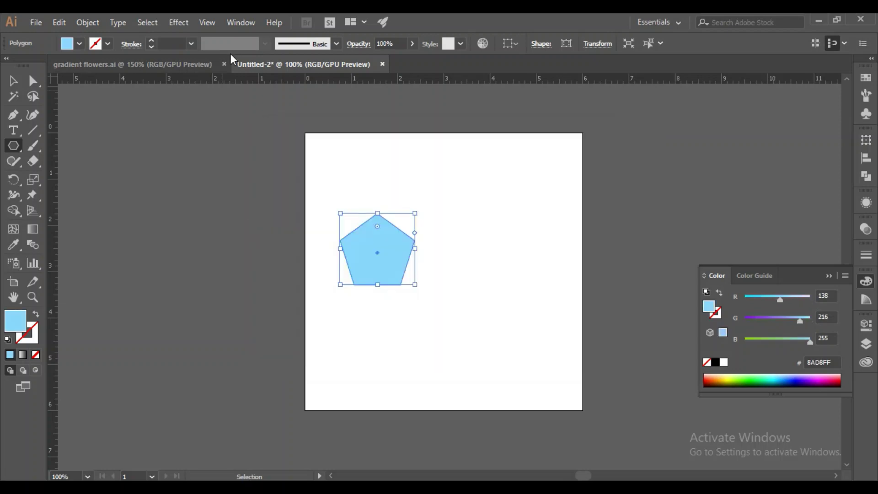
- Apply a 42% Bloat to the pentagon through Pucker & Bloat with preview on
{"action": "left_click", "coordinate": [180, 22]}
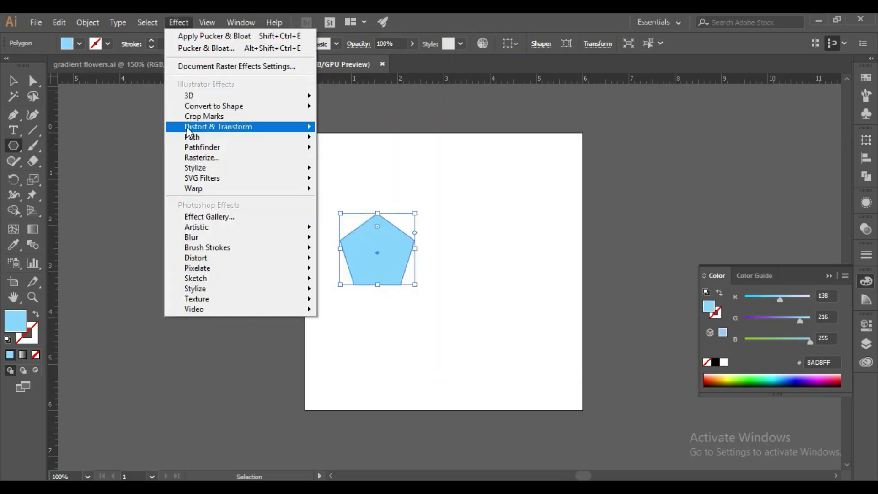
{"action": "mouse_move", "coordinate": [189, 132]}
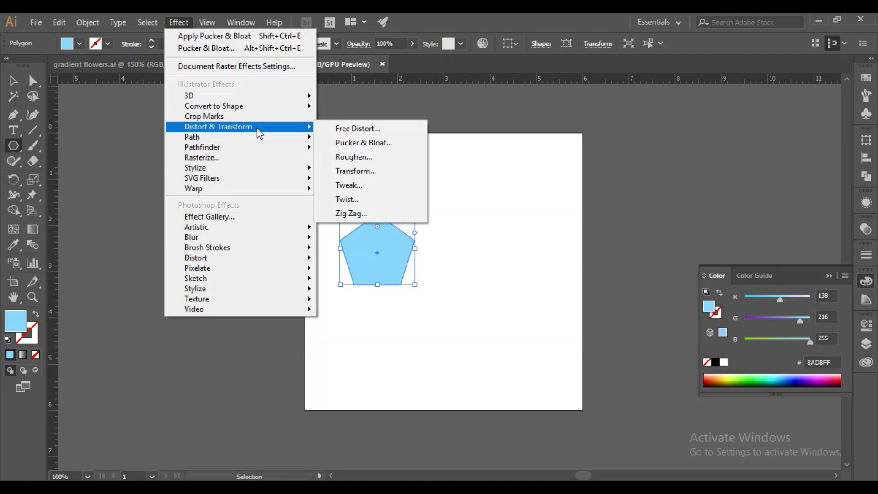
{"action": "left_click", "coordinate": [342, 143]}
{"action": "left_click_drag", "start_coordinate": [394, 196], "coordinate": [589, 166]}
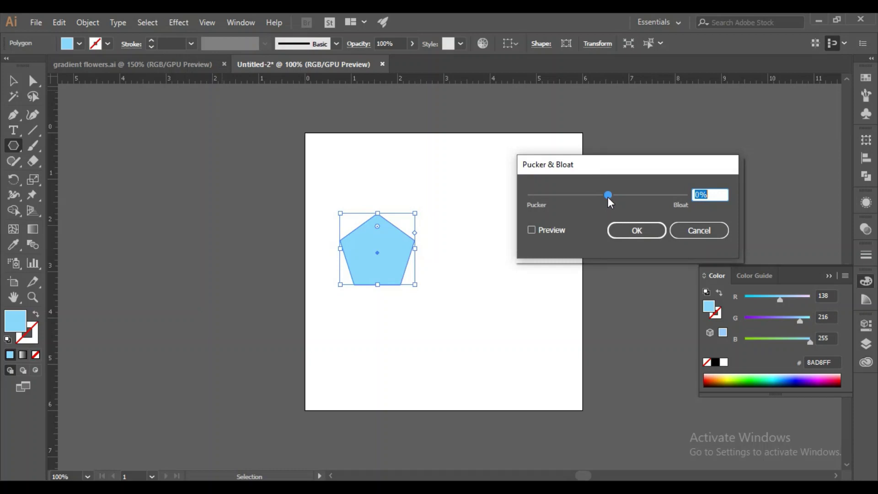
{"action": "left_click", "coordinate": [551, 230]}
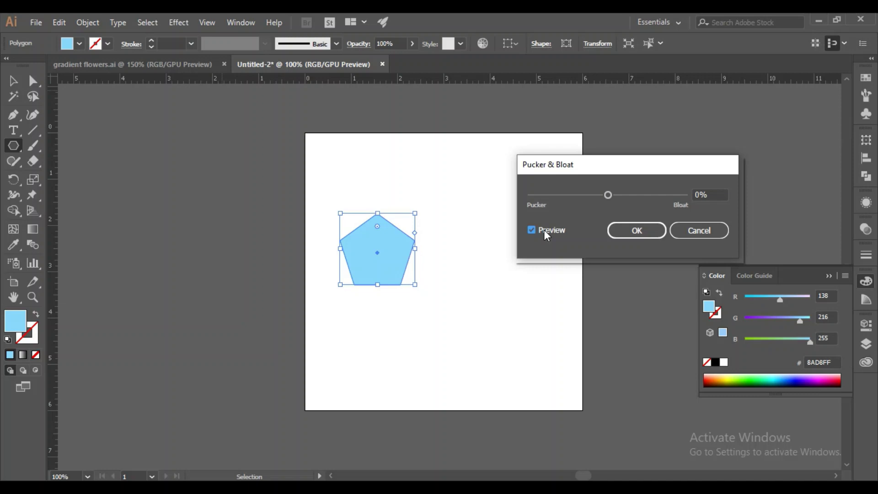
{"action": "left_click_drag", "start_coordinate": [608, 198], "coordinate": [625, 196]}
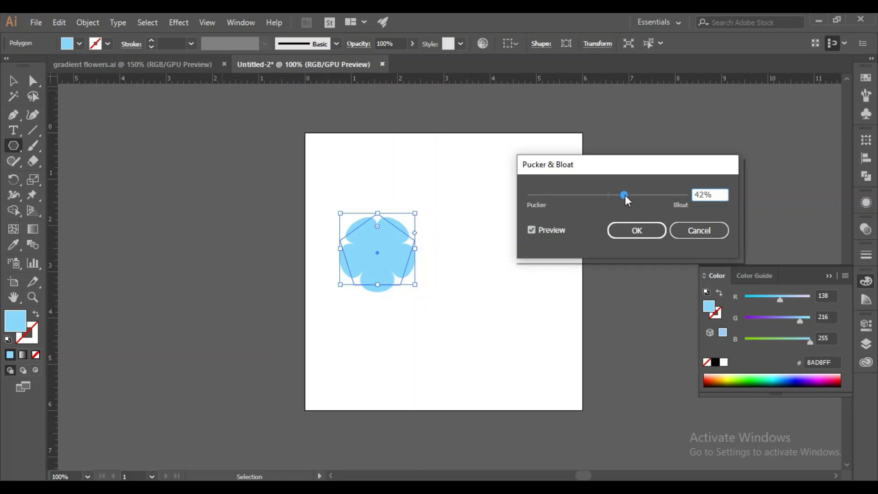
{"action": "left_click", "coordinate": [634, 229]}
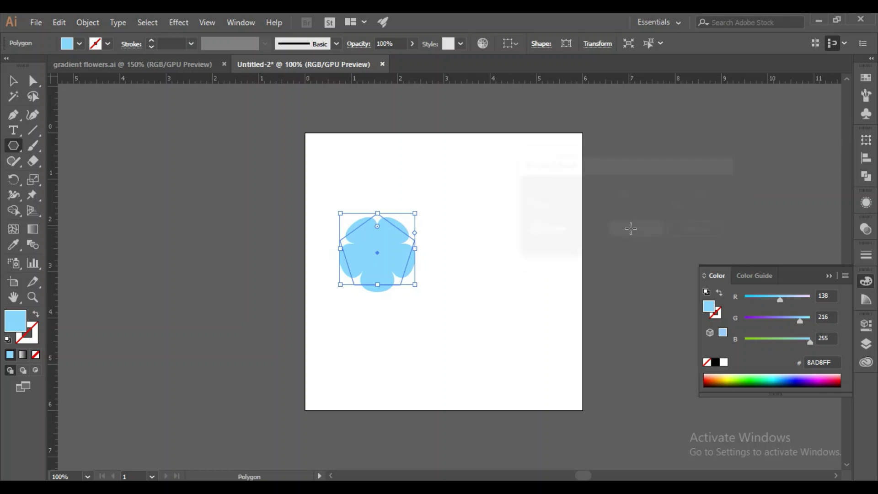
{"action": "left_click", "coordinate": [13, 80]}
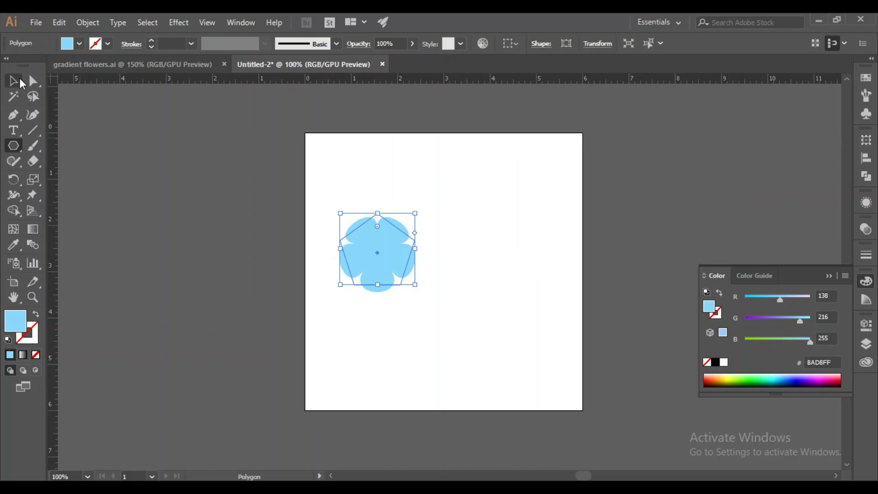
- Copy the pink flower group from gradient flowers.ai into Untitled-2 and enlarge it
{"action": "left_click", "coordinate": [147, 68]}
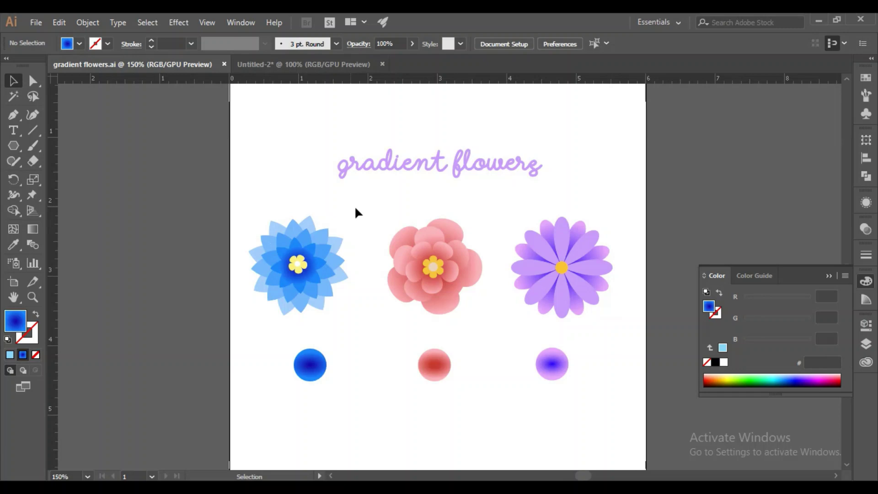
{"action": "left_click_drag", "start_coordinate": [377, 210], "coordinate": [485, 322]}
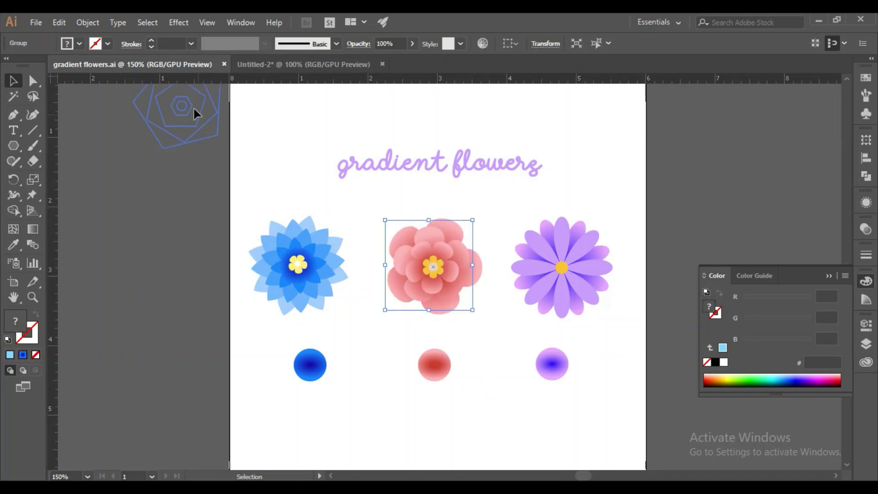
{"action": "left_click_drag", "start_coordinate": [193, 106], "coordinate": [263, 63]}
{"action": "left_click_drag", "start_coordinate": [201, 199], "coordinate": [200, 199]}
{"action": "left_click", "coordinate": [213, 277]}
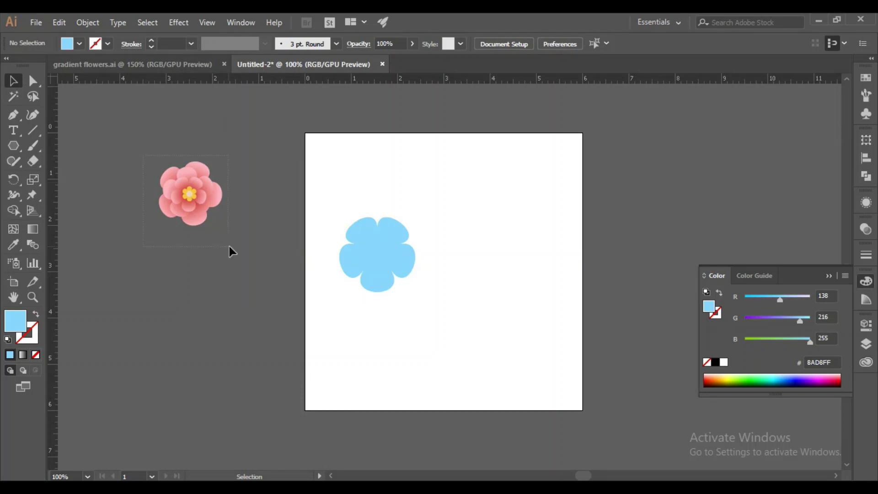
{"action": "left_click", "coordinate": [212, 217]}
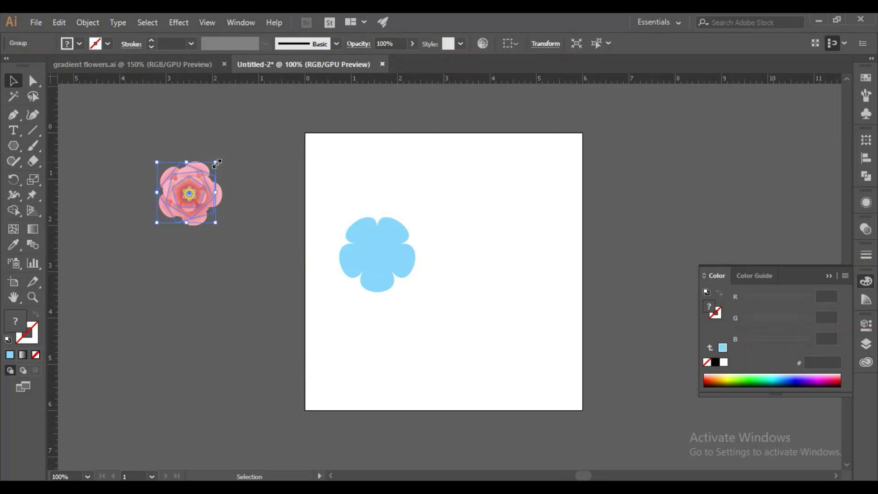
{"action": "left_click_drag", "start_coordinate": [217, 163], "coordinate": [257, 132]}
{"action": "left_click", "coordinate": [246, 294]}
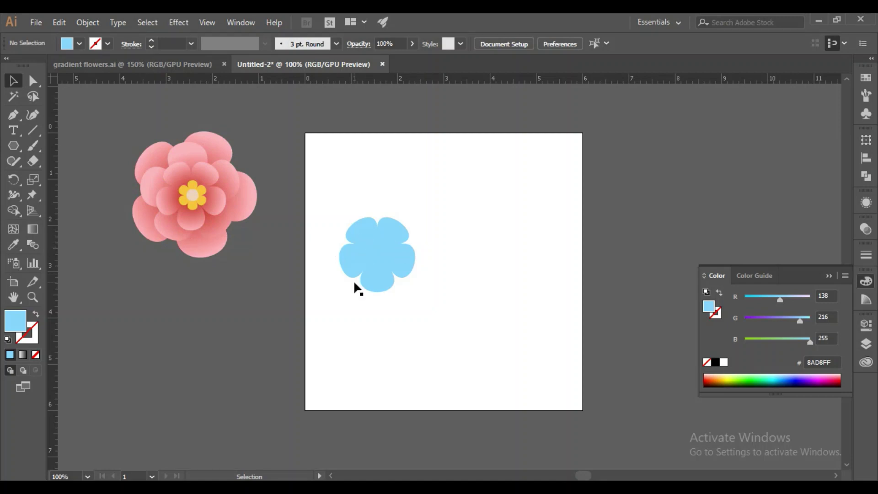
- Enlarge the light-blue petal shape slightly
{"action": "left_click", "coordinate": [372, 264]}
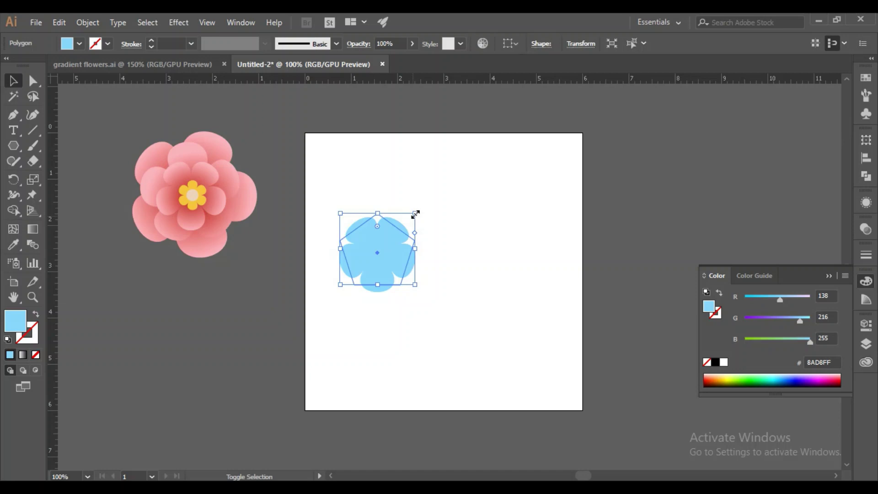
{"action": "left_click_drag", "start_coordinate": [415, 214], "coordinate": [439, 196]}
{"action": "left_click", "coordinate": [686, 241]}
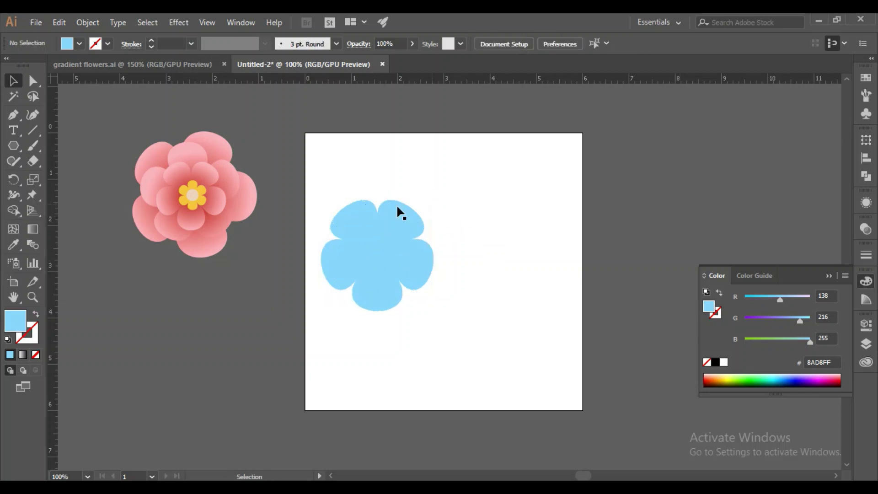
- Scale the copied polygon down proportionally to about 1.91 by 1.81 in
{"action": "left_click", "coordinate": [360, 243]}
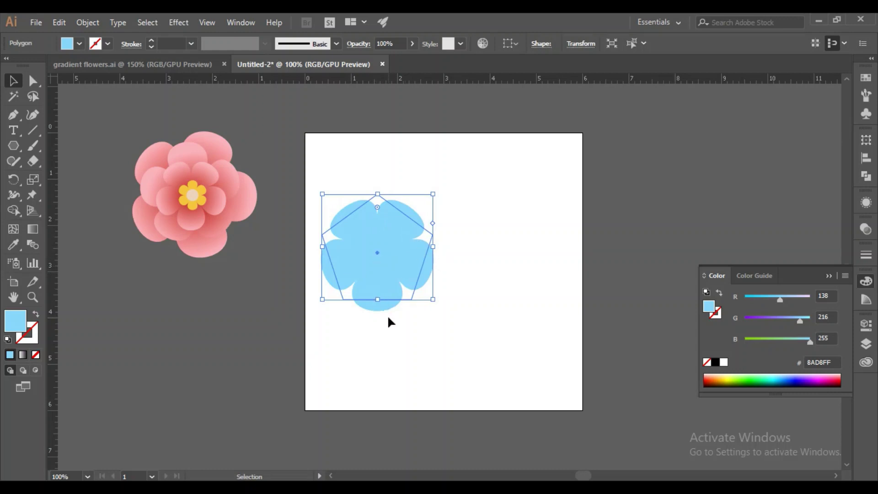
{"action": "key", "text": "a"}
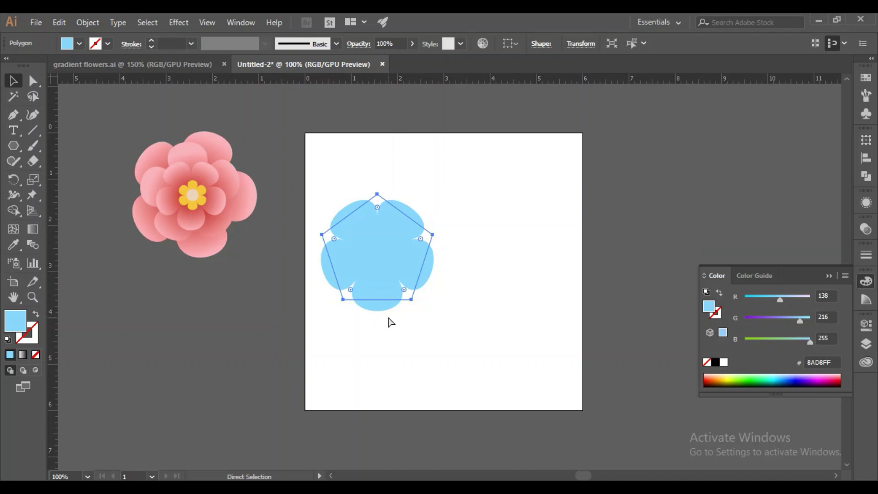
{"action": "key", "text": "v"}
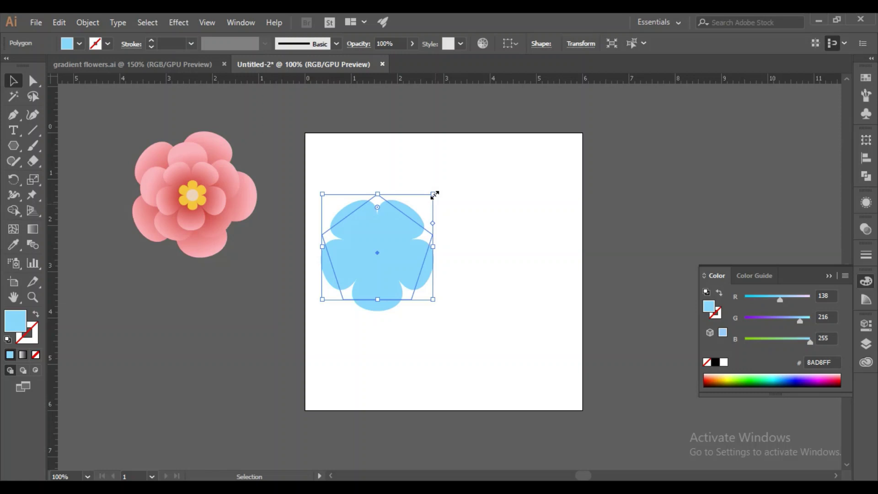
{"action": "key", "text": "shift"}
{"action": "left_click_drag", "start_coordinate": [433, 192], "coordinate": [440, 220]}
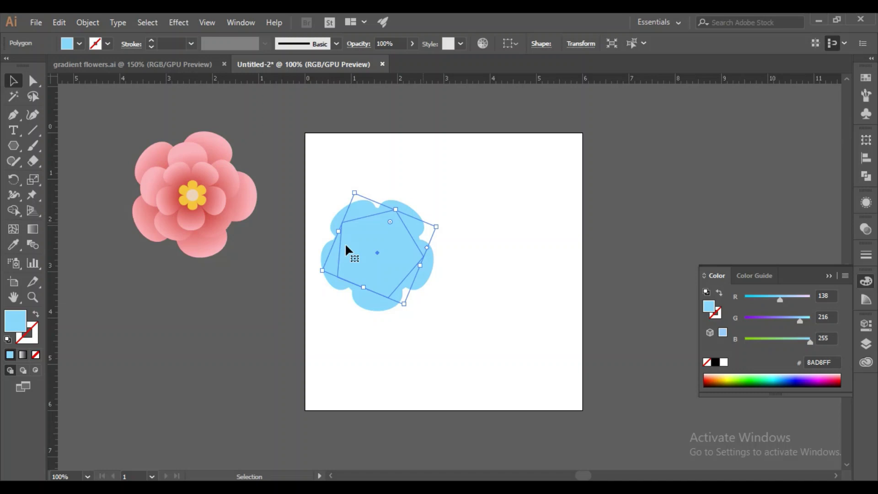
- Fill the smaller inner petal copy with deeper blue 4CC7ED
{"action": "double_click", "coordinate": [22, 321]}
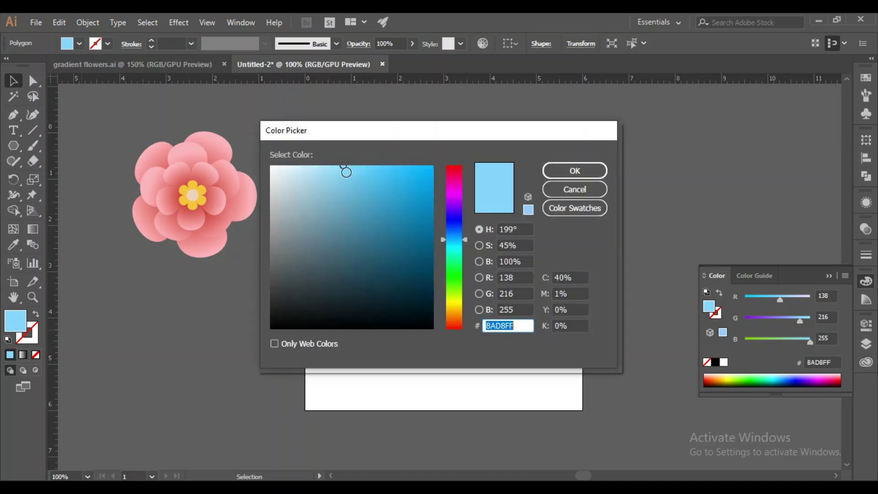
{"action": "left_click", "coordinate": [357, 167]}
{"action": "left_click", "coordinate": [358, 168]}
{"action": "left_click", "coordinate": [575, 170]}
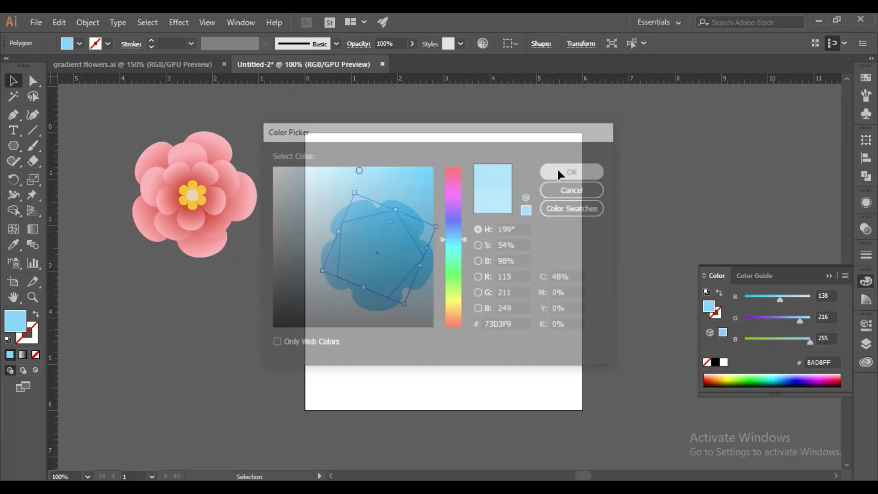
{"action": "double_click", "coordinate": [15, 320]}
{"action": "left_click_drag", "start_coordinate": [362, 172], "coordinate": [380, 176]}
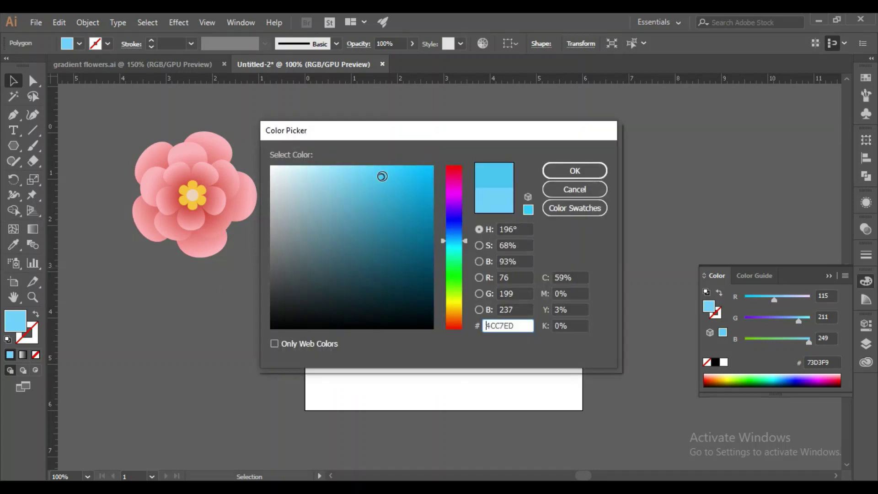
{"action": "left_click", "coordinate": [546, 172]}
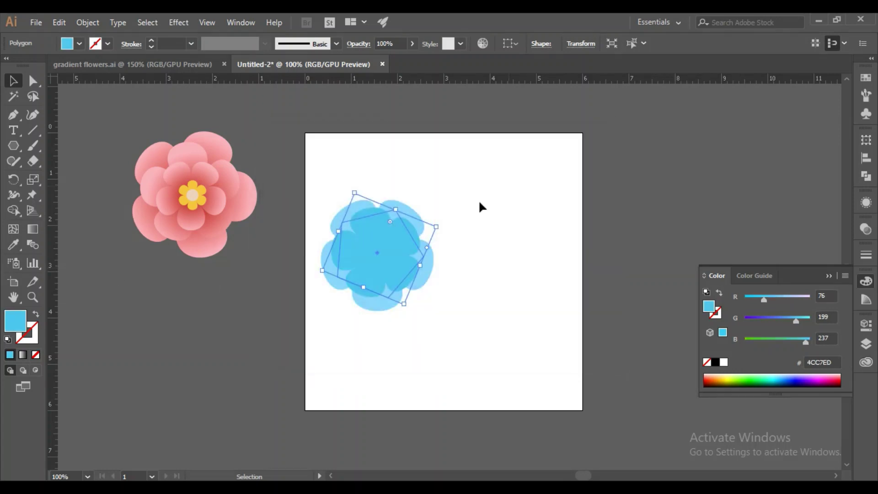
{"action": "left_click", "coordinate": [191, 307]}
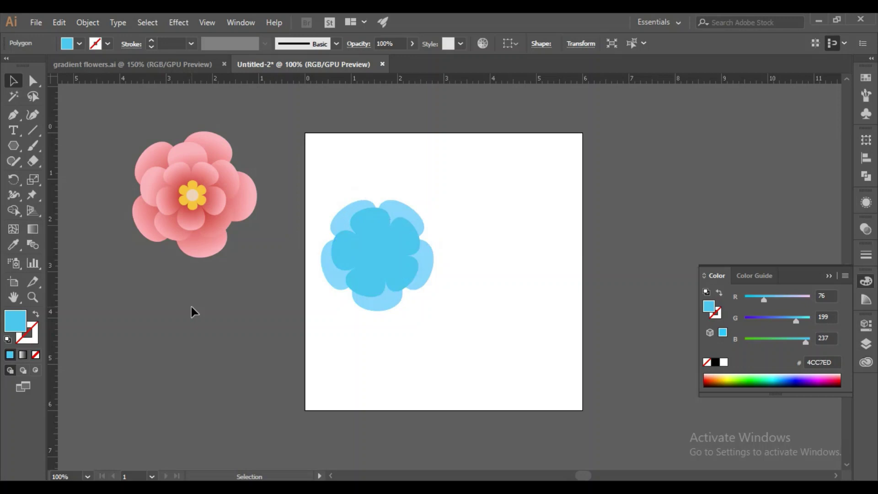
{"action": "left_click", "coordinate": [369, 250]}
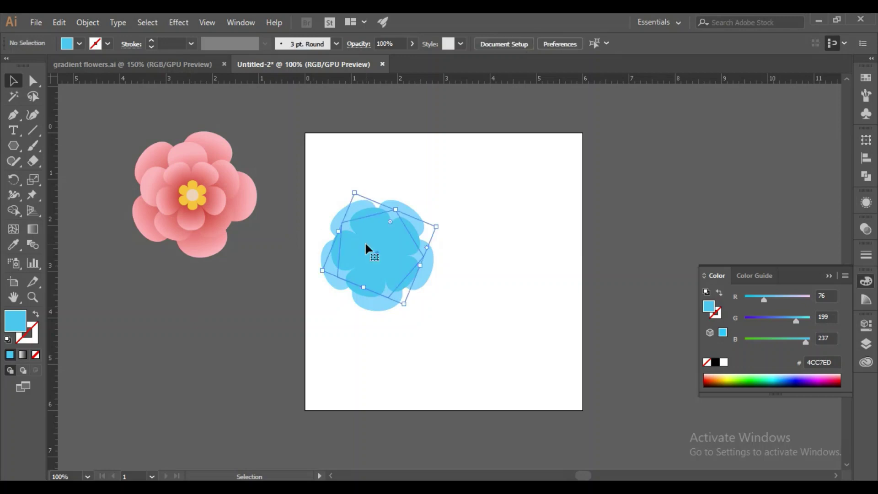
- Rotate the 4CC7ED layer slightly and shrink a new top copy to 1.56 by 1.49 in
{"action": "left_click_drag", "start_coordinate": [442, 225], "coordinate": [442, 233]}
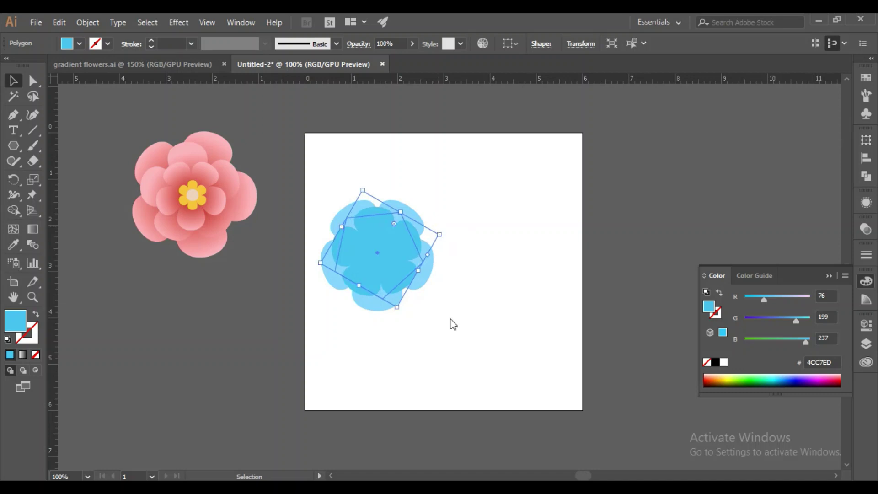
{"action": "left_click", "coordinate": [481, 305]}
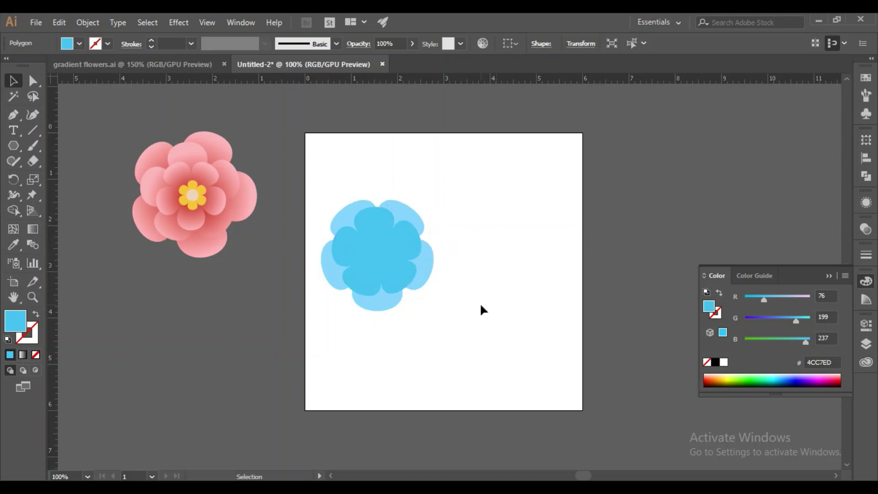
{"action": "left_click", "coordinate": [369, 266]}
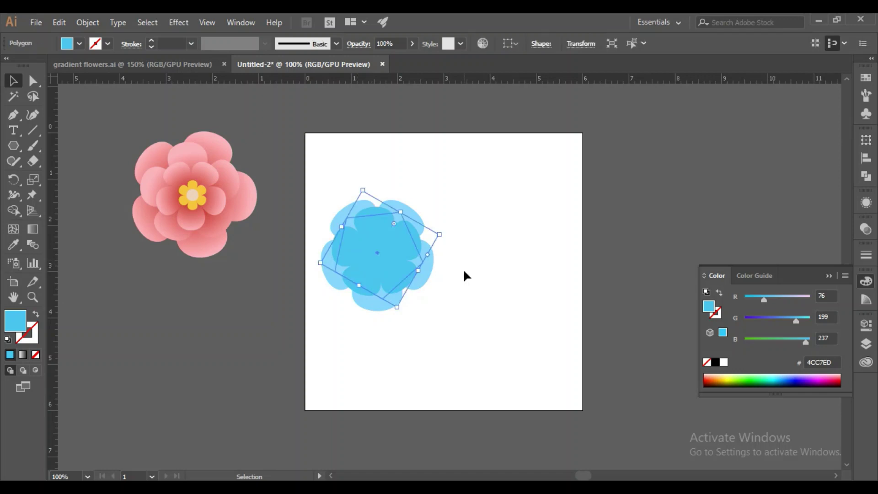
{"action": "key", "text": "a"}
{"action": "key", "text": "v"}
{"action": "left_click_drag", "start_coordinate": [439, 234], "coordinate": [435, 269]}
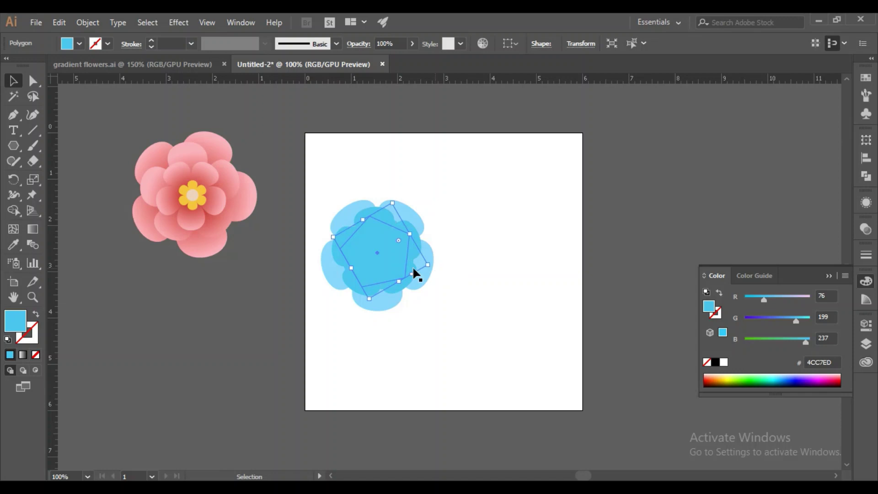
- Fill the smallest top petal layer with teal 24B8D1, replacing an interim 2CA3BF
{"action": "double_click", "coordinate": [15, 320]}
{"action": "left_click", "coordinate": [395, 205]}
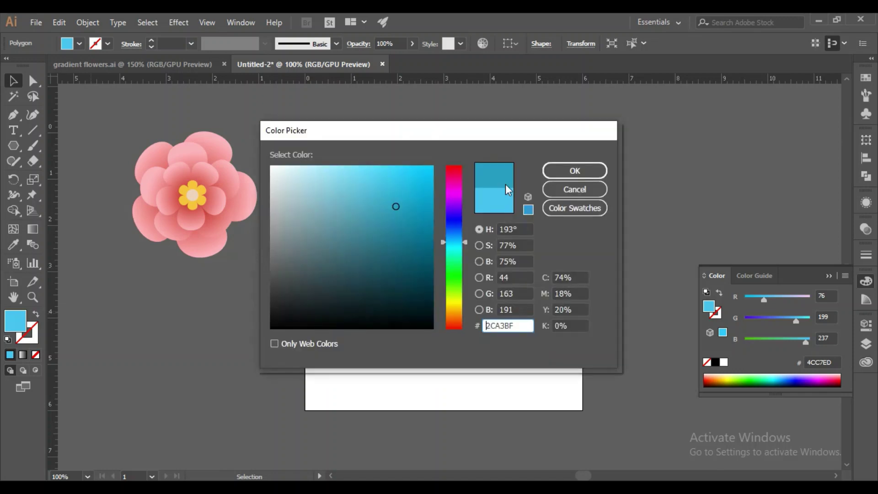
{"action": "left_click", "coordinate": [588, 168]}
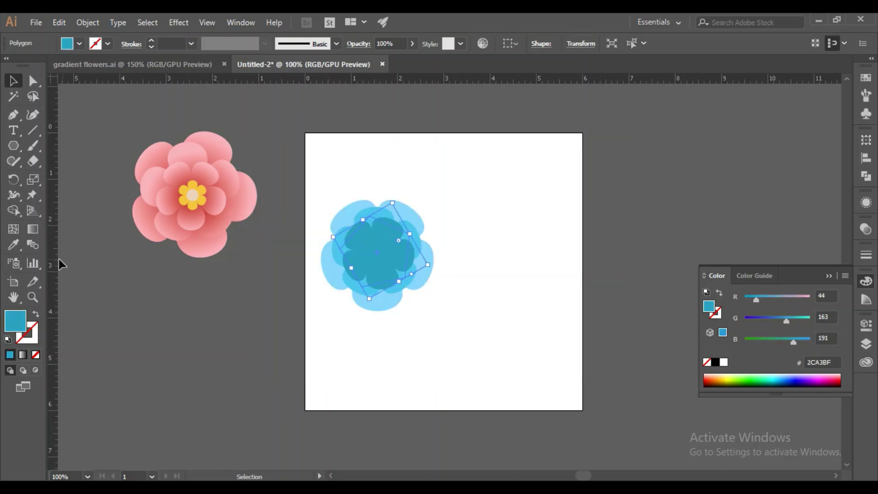
{"action": "double_click", "coordinate": [11, 325]}
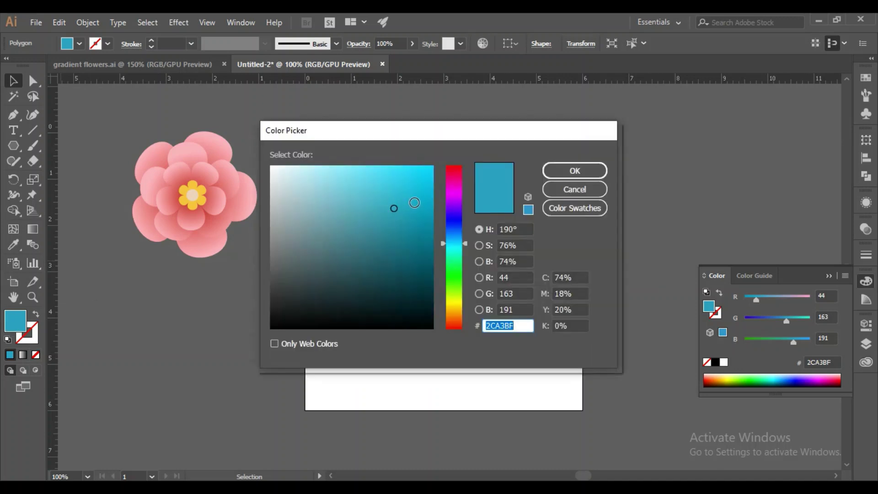
{"action": "left_click", "coordinate": [405, 192]}
{"action": "left_click", "coordinate": [559, 170]}
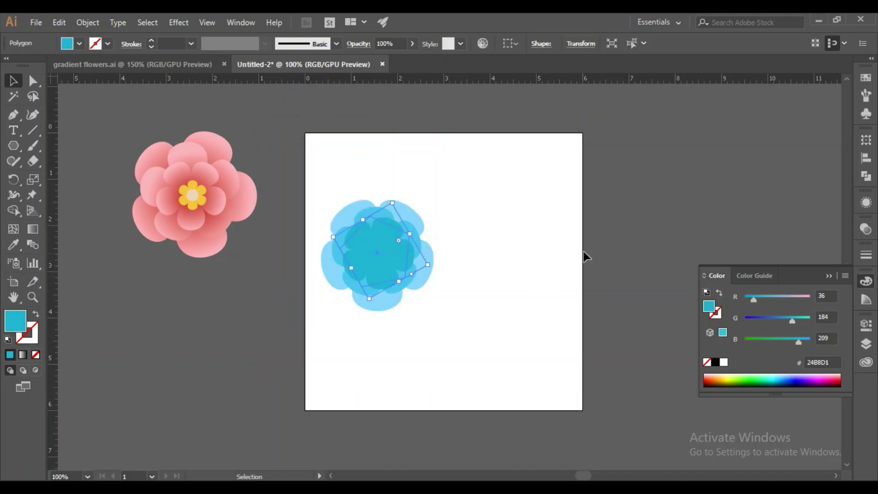
{"action": "left_click", "coordinate": [525, 263]}
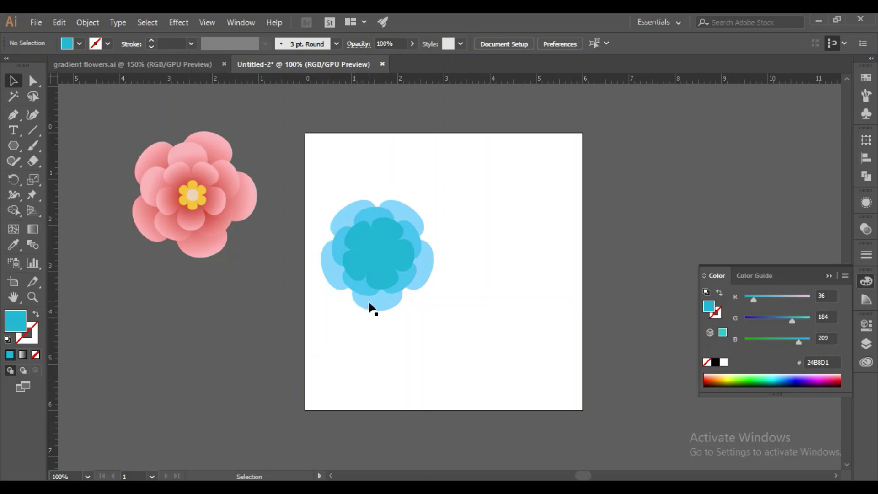
- Add a second Pucker & Bloat effect at 18% to the outer light-blue petal layer
{"action": "left_click", "coordinate": [375, 311]}
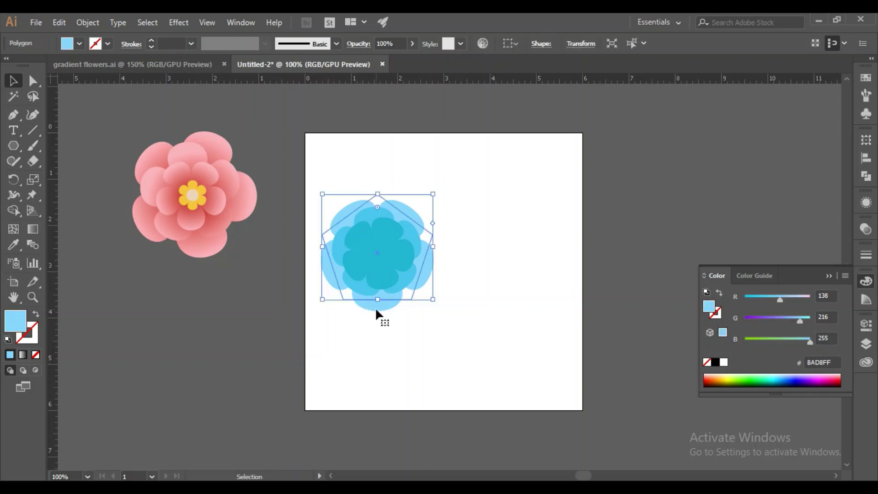
{"action": "left_click", "coordinate": [374, 323]}
{"action": "left_click", "coordinate": [376, 308]}
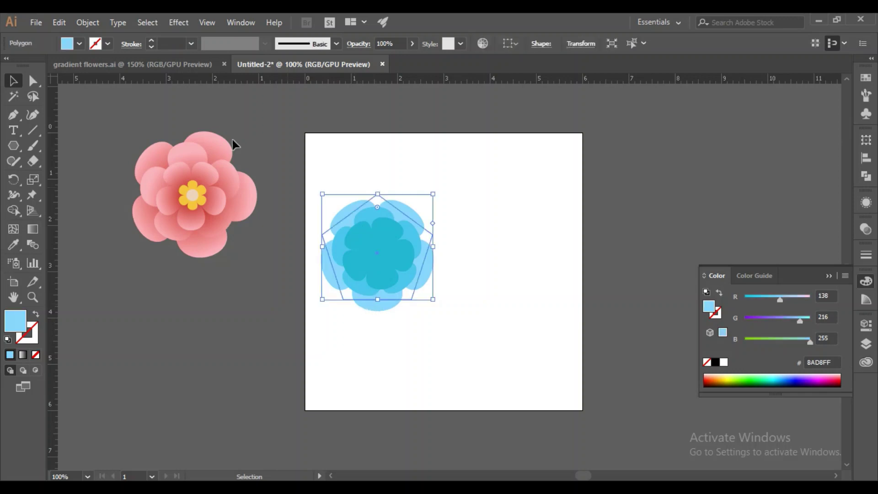
{"action": "left_click", "coordinate": [174, 23]}
{"action": "mouse_move", "coordinate": [274, 127]}
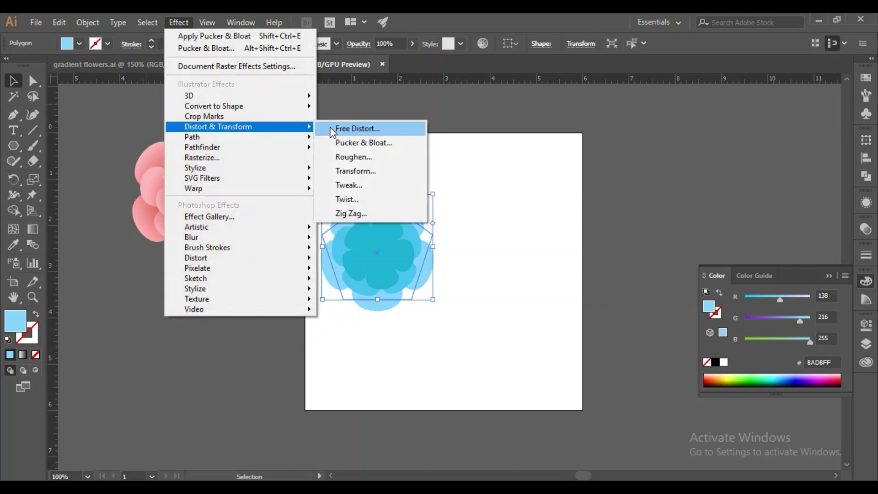
{"action": "left_click", "coordinate": [340, 142]}
{"action": "left_click_drag", "start_coordinate": [372, 199], "coordinate": [538, 98]}
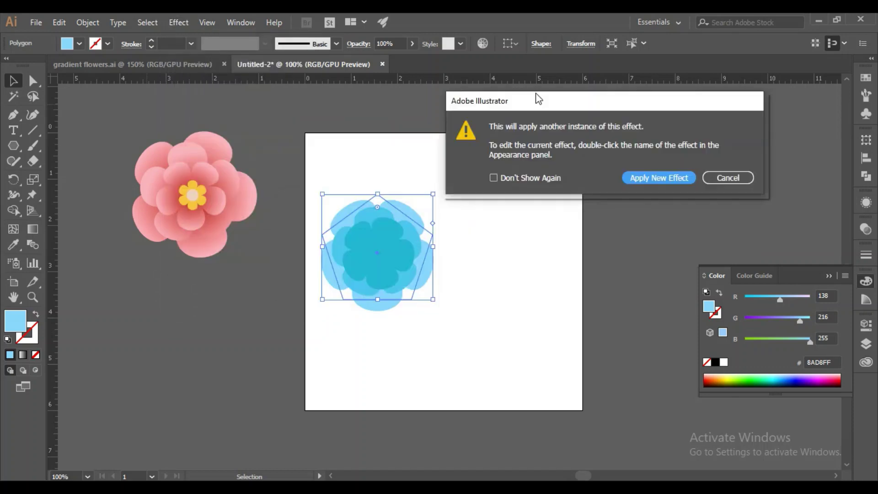
{"action": "left_click", "coordinate": [652, 177]}
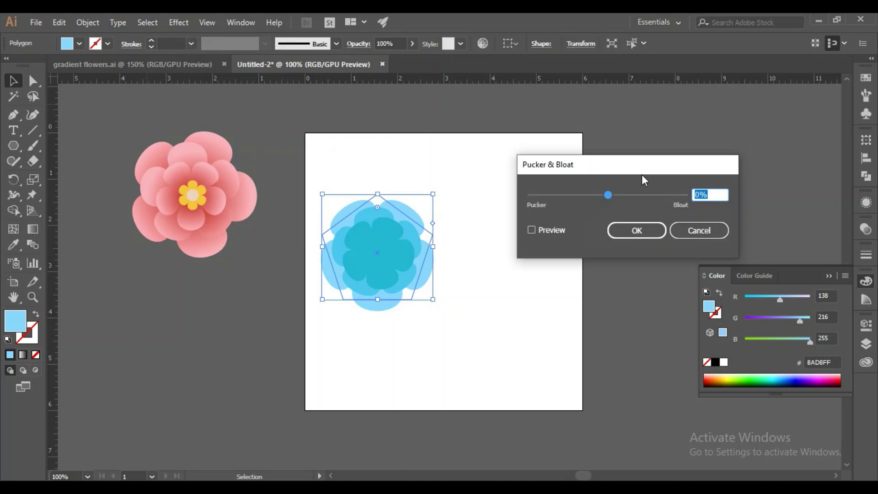
{"action": "left_click_drag", "start_coordinate": [640, 172], "coordinate": [671, 149]}
{"action": "left_click", "coordinate": [652, 176]}
{"action": "left_click", "coordinate": [565, 211]}
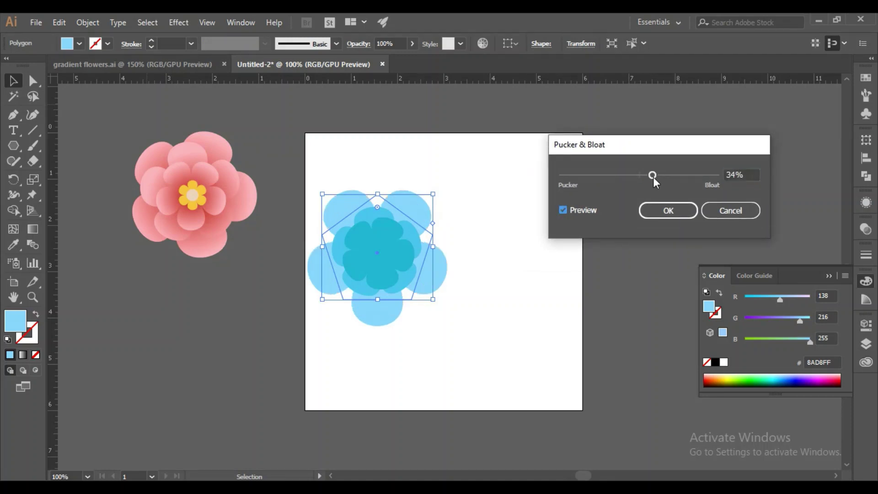
{"action": "left_click_drag", "start_coordinate": [653, 177], "coordinate": [647, 175]}
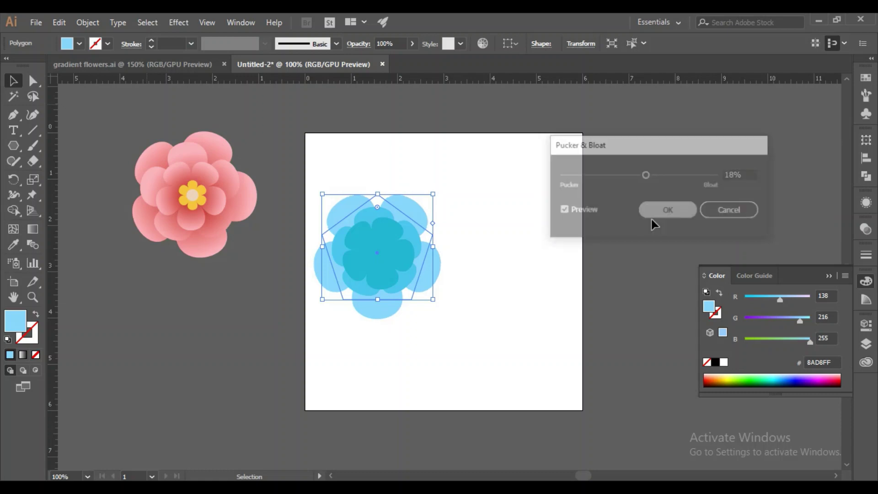
- Apply a new 20% Pucker & Bloat effect to the 4CC7ED middle petal layer
{"action": "left_click", "coordinate": [406, 224]}
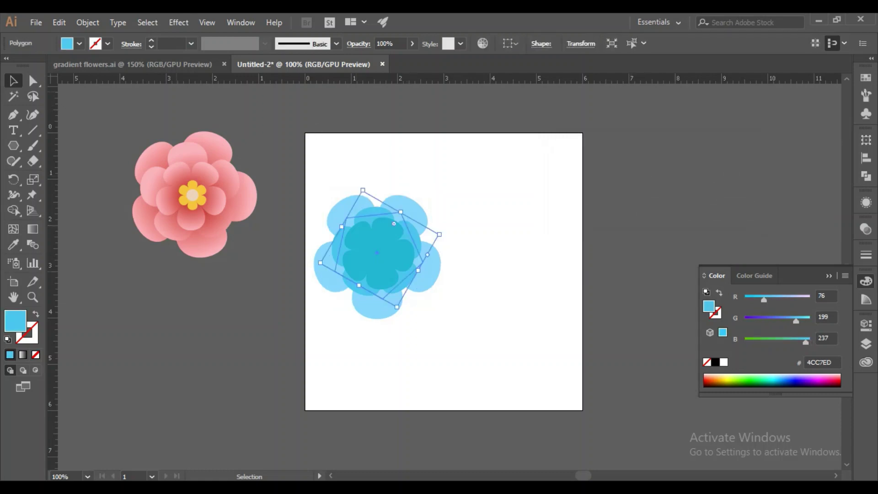
{"action": "left_click", "coordinate": [178, 22]}
{"action": "mouse_move", "coordinate": [307, 127]}
{"action": "left_click", "coordinate": [371, 142]}
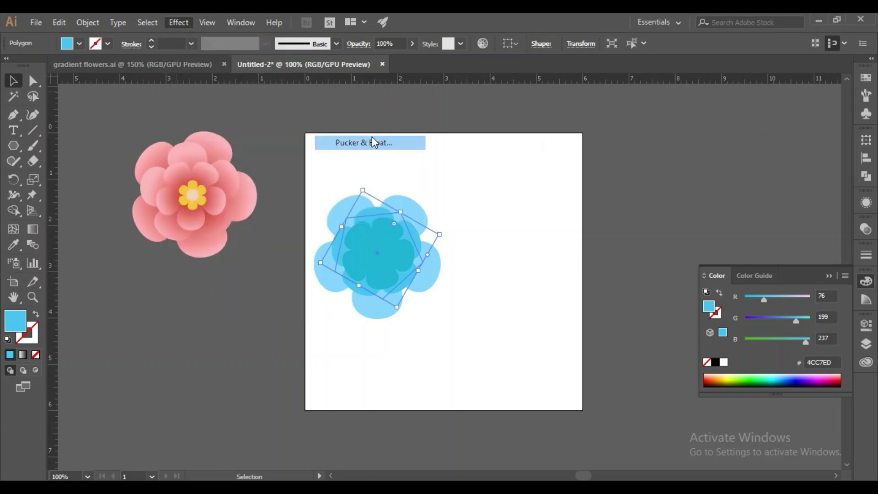
{"action": "left_click_drag", "start_coordinate": [507, 199], "coordinate": [692, 124]}
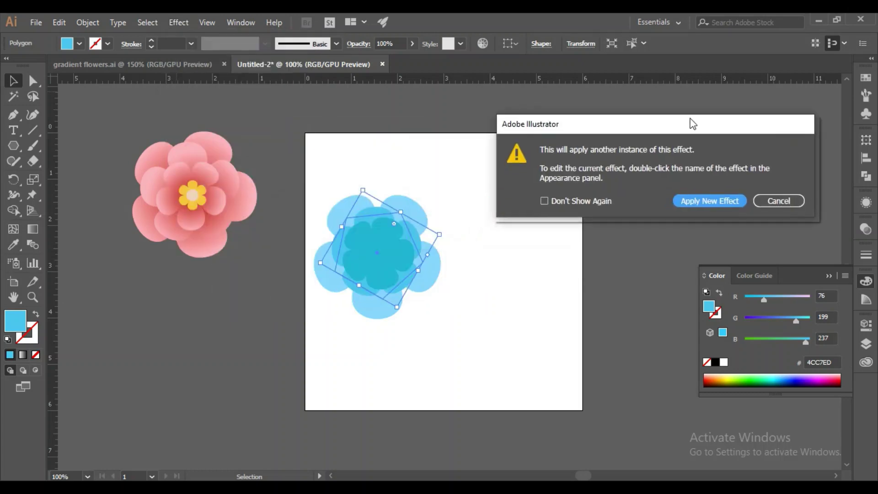
{"action": "left_click", "coordinate": [725, 201]}
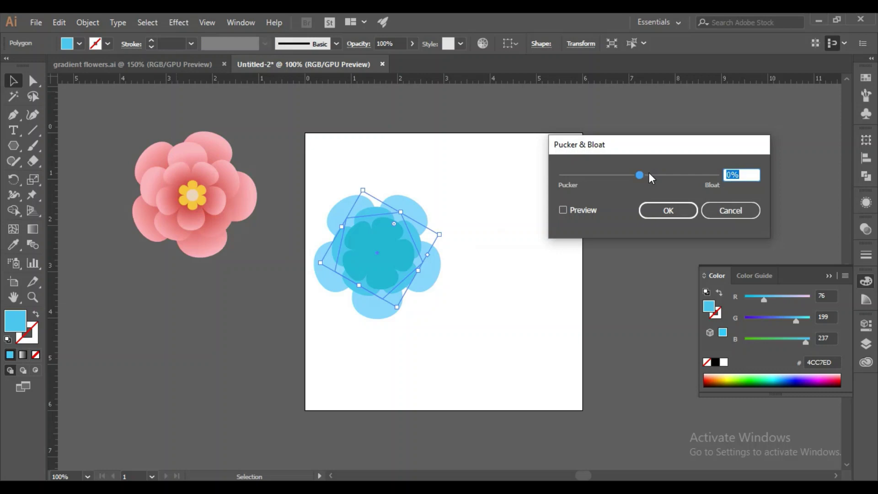
{"action": "left_click_drag", "start_coordinate": [648, 174], "coordinate": [646, 174]}
{"action": "left_click", "coordinate": [588, 209]}
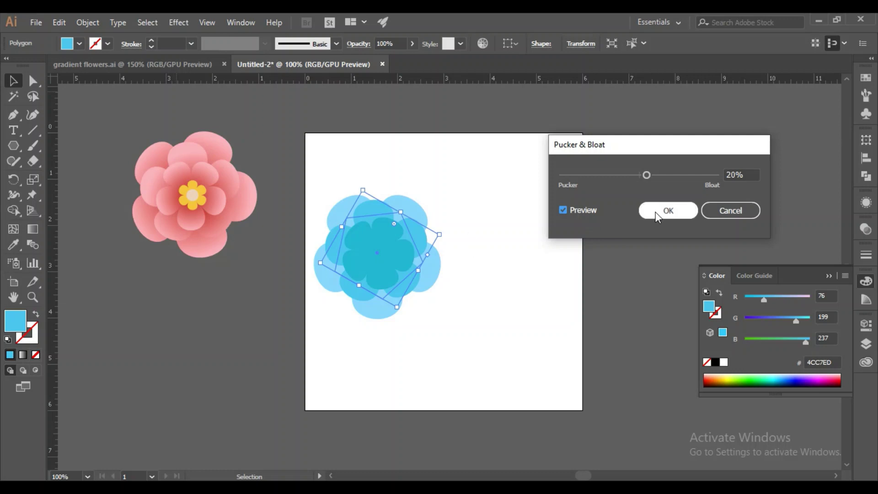
{"action": "left_click", "coordinate": [668, 210]}
{"action": "left_click", "coordinate": [503, 258]}
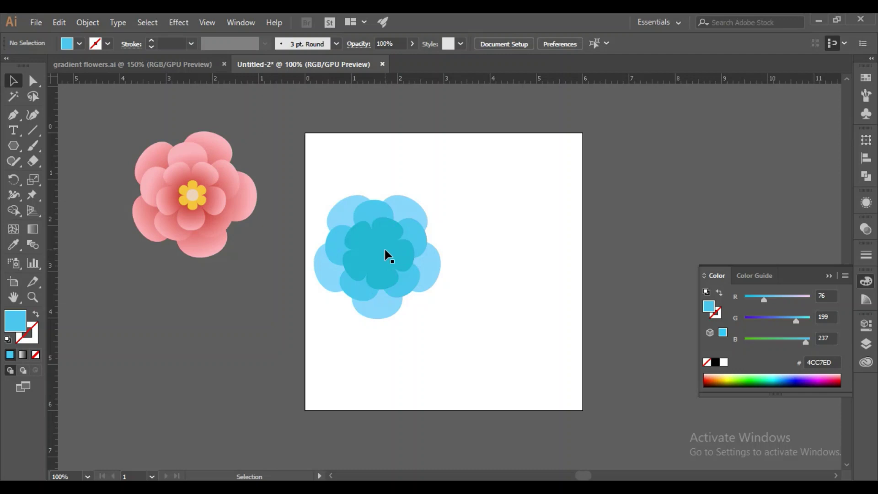
{"action": "left_click", "coordinate": [384, 254]}
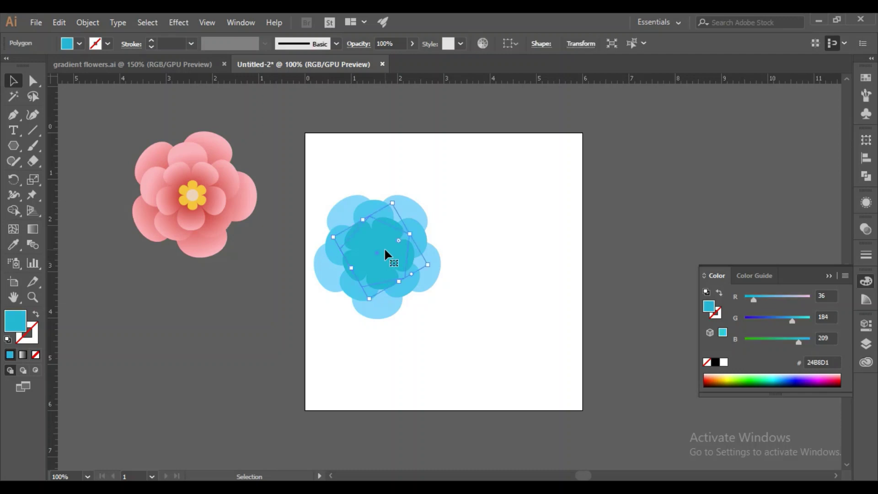
- Add a new Pucker & Bloat effect of 3% to the innermost 24B8D1 petal layer
{"action": "left_click", "coordinate": [183, 22]}
{"action": "mouse_move", "coordinate": [219, 128]}
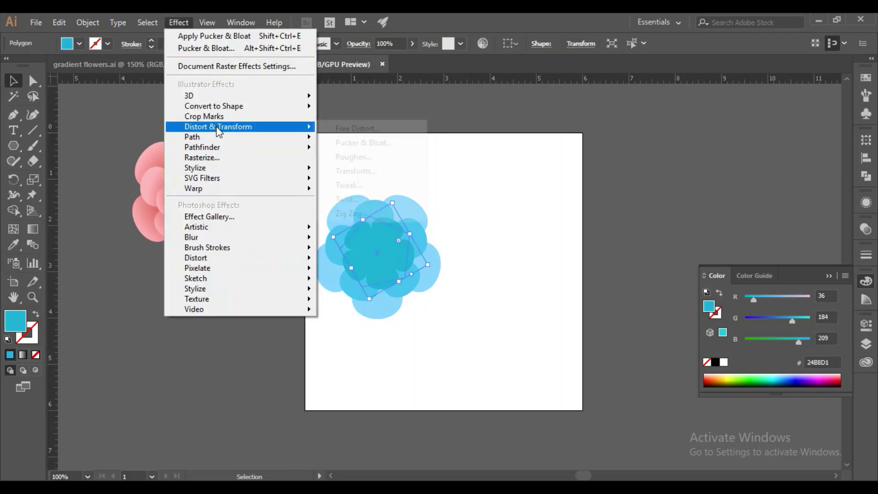
{"action": "left_click", "coordinate": [348, 144]}
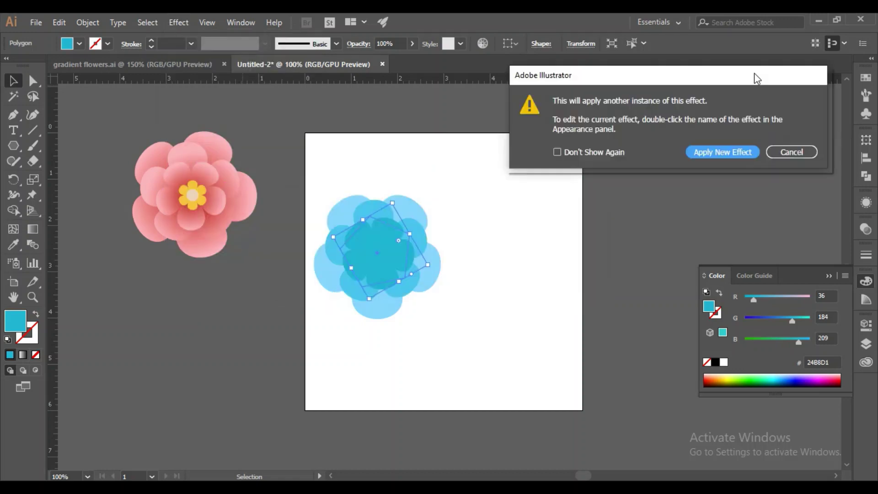
{"action": "left_click", "coordinate": [741, 151]}
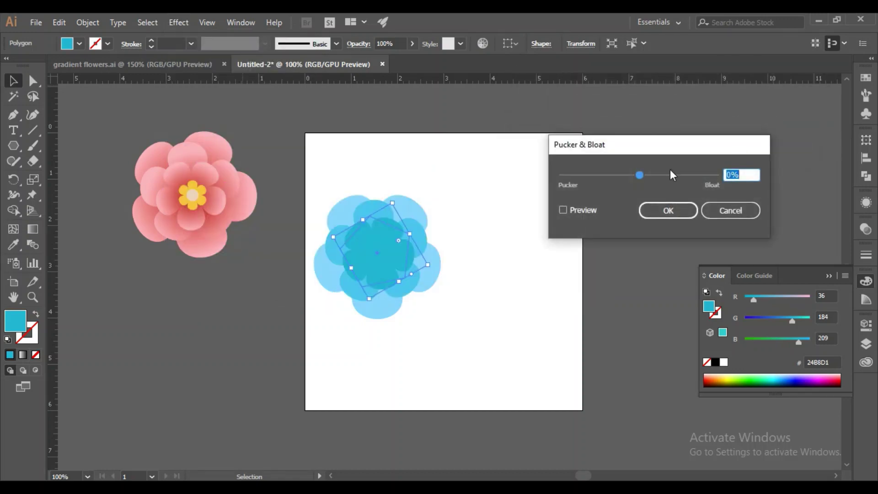
{"action": "left_click_drag", "start_coordinate": [670, 170], "coordinate": [645, 174]}
{"action": "left_click_drag", "start_coordinate": [649, 173], "coordinate": [649, 173]}
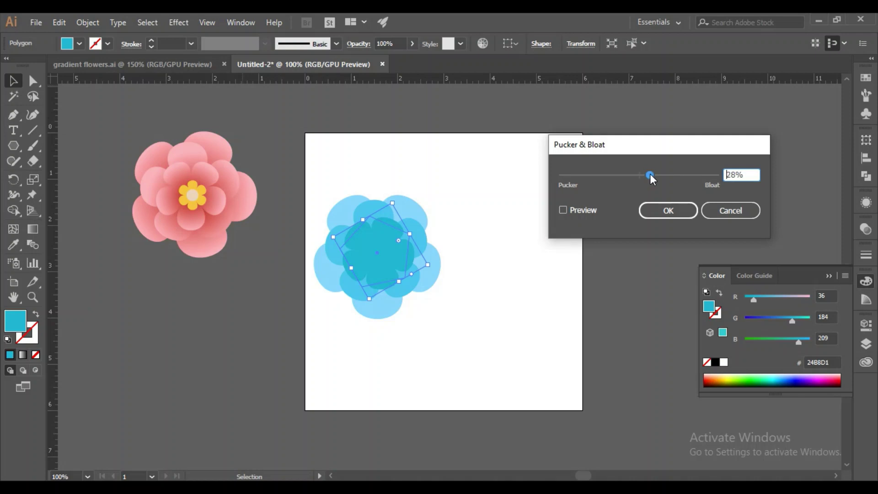
{"action": "left_click", "coordinate": [590, 210]}
{"action": "left_click_drag", "start_coordinate": [646, 180], "coordinate": [640, 176]}
{"action": "left_click", "coordinate": [656, 210]}
{"action": "left_click", "coordinate": [621, 235]}
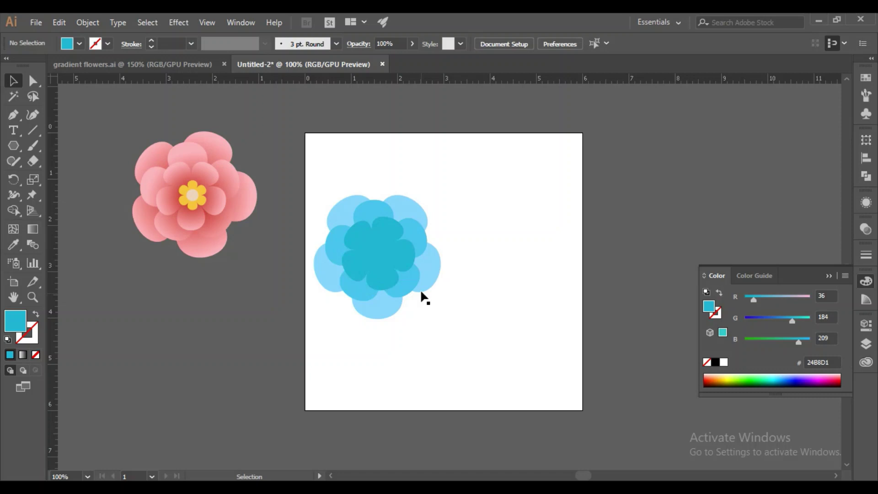
{"action": "left_click", "coordinate": [411, 285]}
- Select the light blue upright petal polygon and shrink it slightly from a corner
{"action": "left_click", "coordinate": [411, 280]}
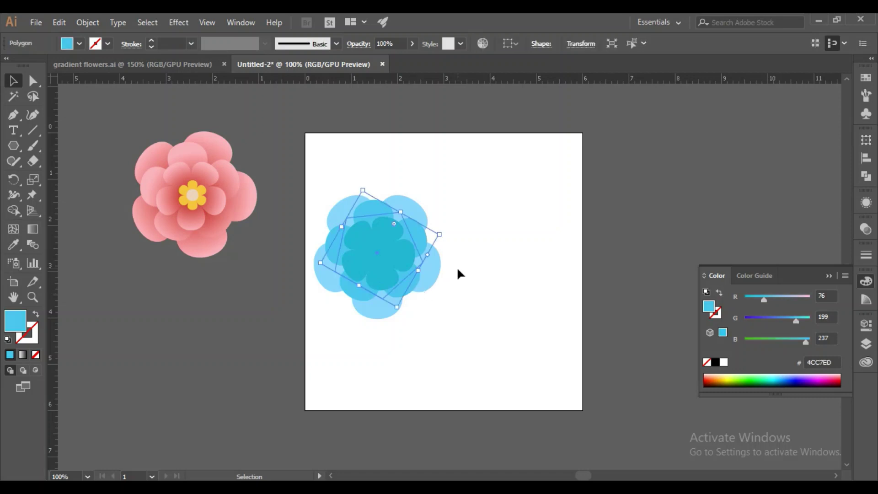
{"action": "left_click", "coordinate": [457, 267]}
{"action": "left_click", "coordinate": [430, 267]}
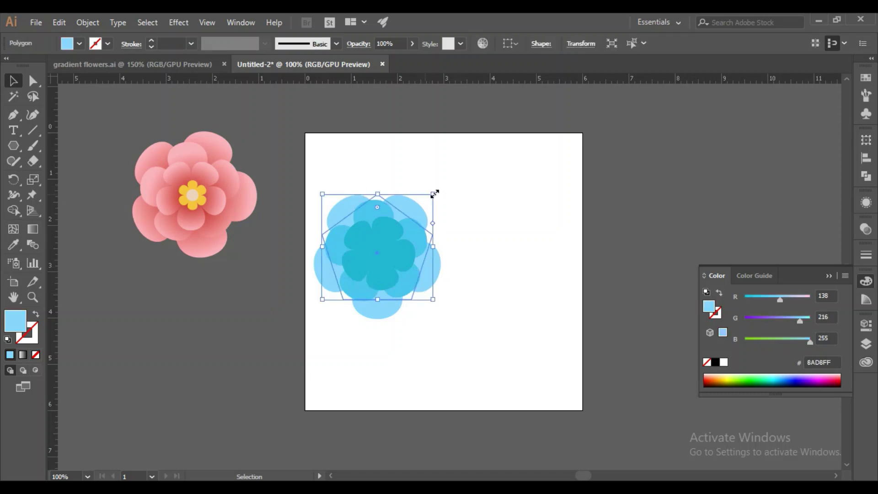
{"action": "left_click_drag", "start_coordinate": [434, 194], "coordinate": [431, 198]}
{"action": "key", "text": "a"}
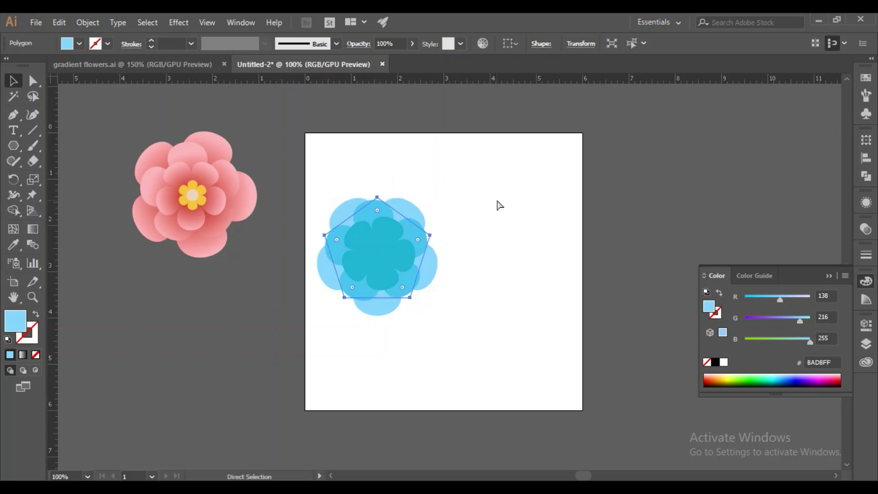
{"action": "key", "text": "v"}
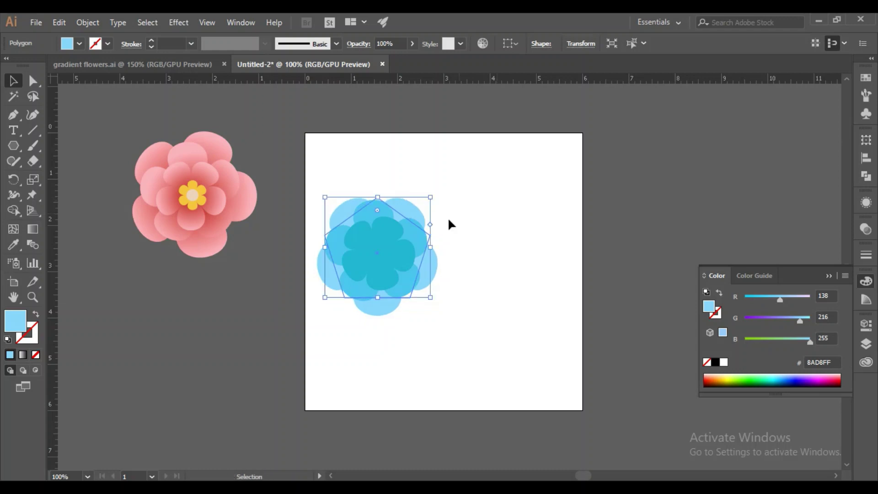
- Send the light blue petal layer to the back with Arrange > Send to Back
{"action": "right_click", "coordinate": [425, 247]}
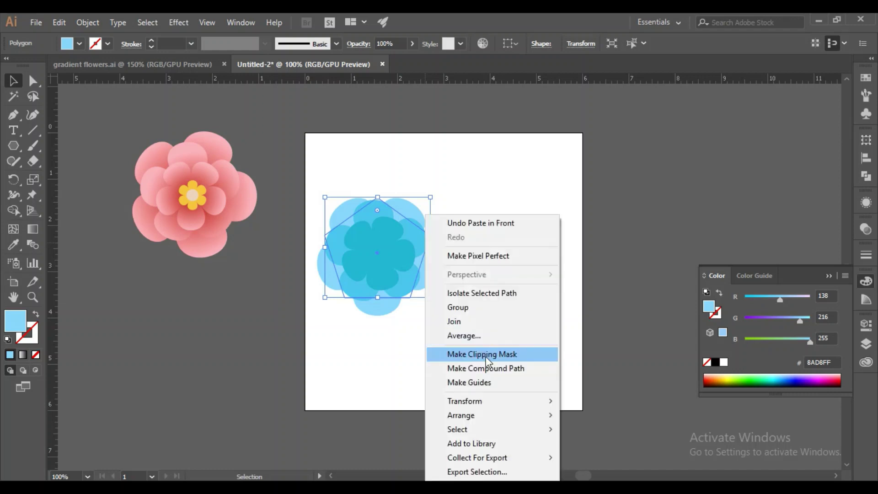
{"action": "mouse_move", "coordinate": [503, 414]}
{"action": "left_click", "coordinate": [588, 397]}
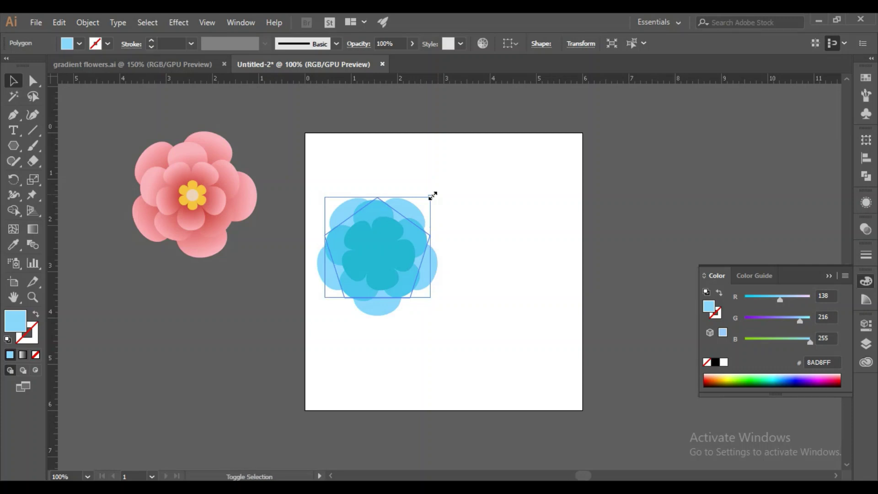
- Enlarge the back petal layer around its centre and fill it lighter blue AAE3F9
{"action": "left_click_drag", "start_coordinate": [430, 197], "coordinate": [452, 204]}
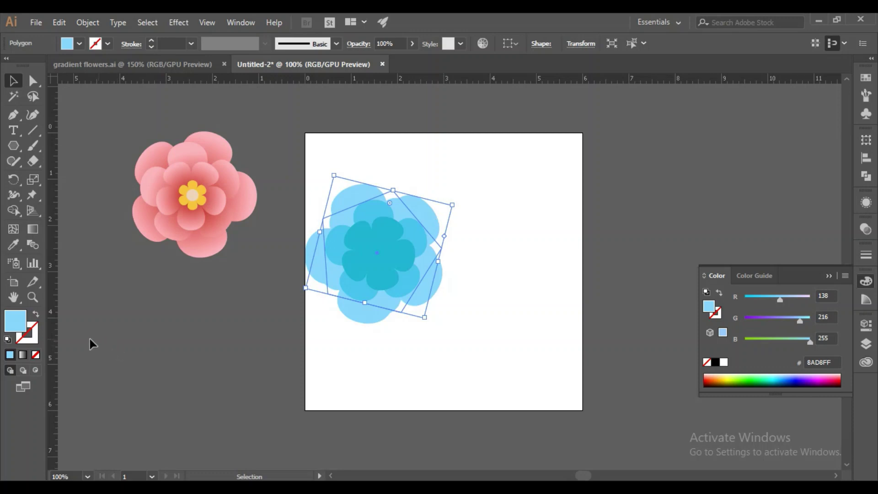
{"action": "double_click", "coordinate": [22, 323]}
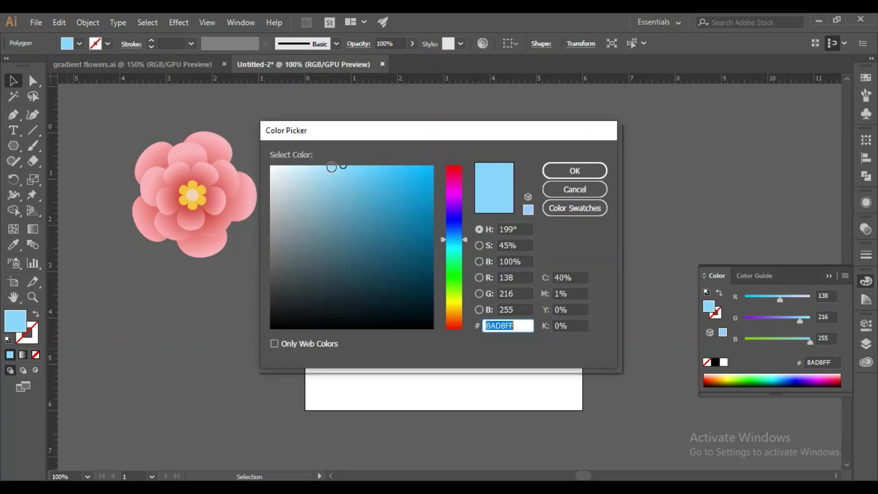
{"action": "left_click", "coordinate": [323, 167]}
{"action": "left_click", "coordinate": [558, 172]}
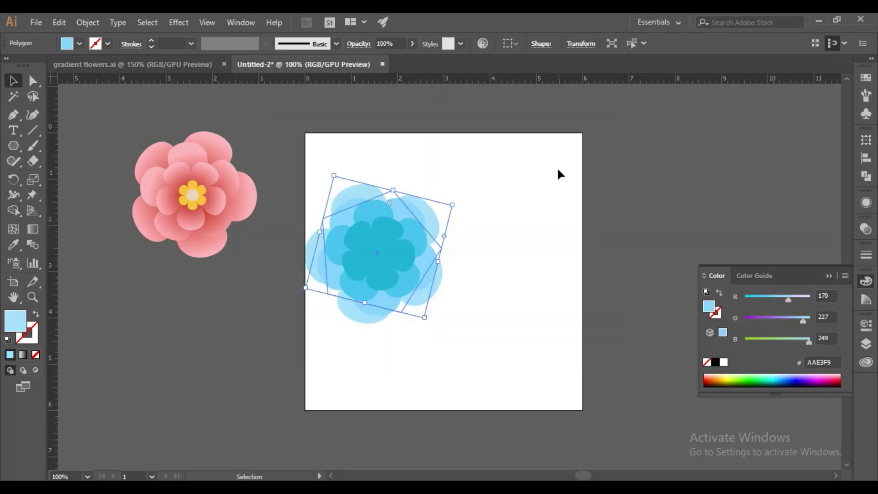
- Rotate and resize the back petal layer, then refill it pale blue BDEFFF
{"action": "left_click_drag", "start_coordinate": [454, 203], "coordinate": [459, 227]}
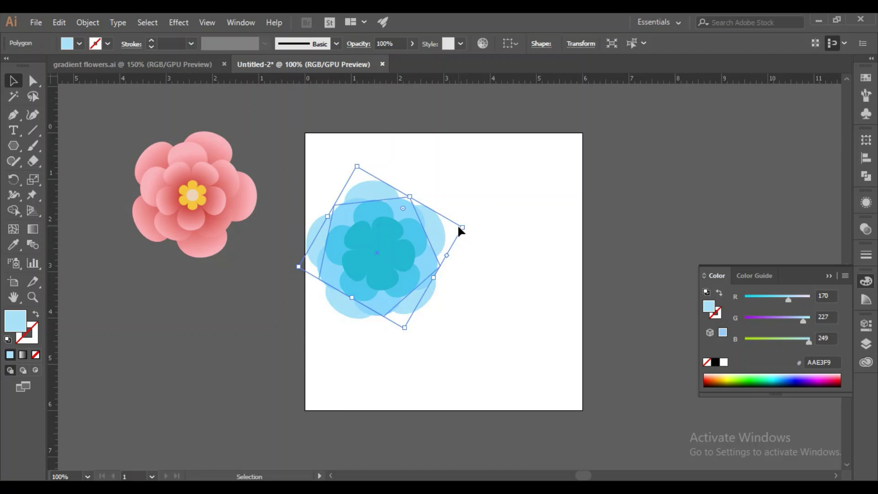
{"action": "left_click_drag", "start_coordinate": [462, 228], "coordinate": [454, 229]}
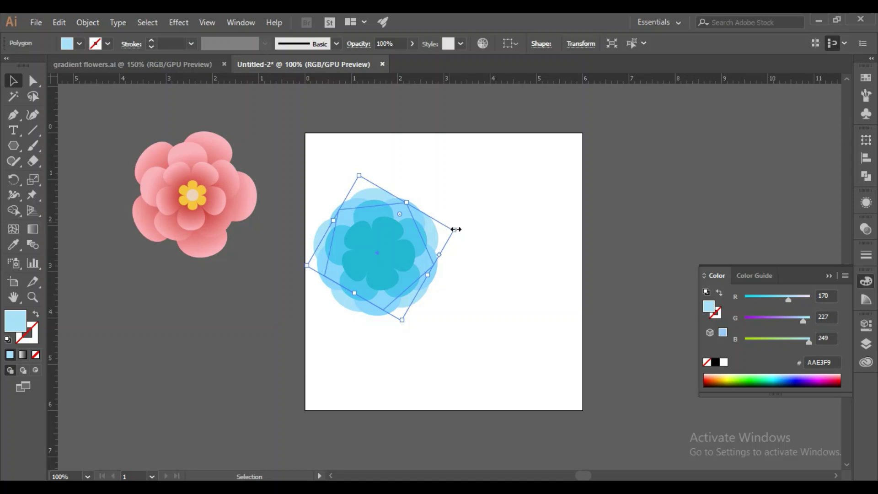
{"action": "left_click_drag", "start_coordinate": [456, 229], "coordinate": [463, 227]}
{"action": "left_click", "coordinate": [459, 227]}
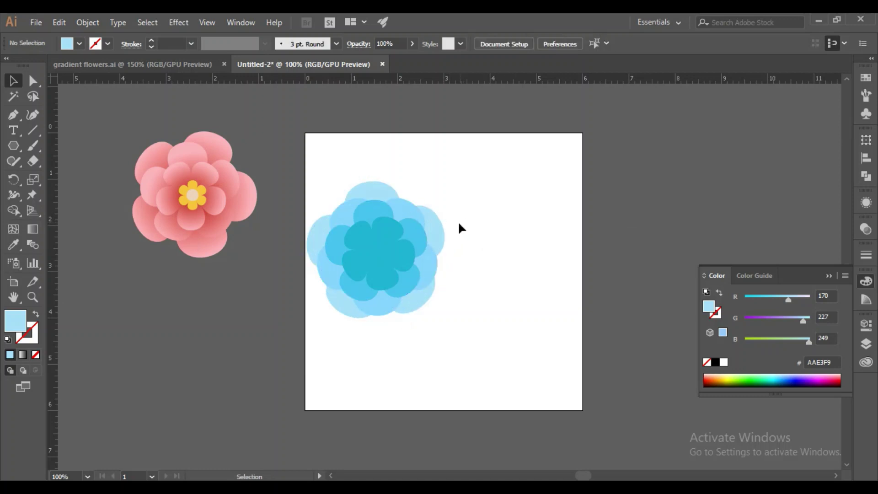
{"action": "left_click", "coordinate": [439, 236]}
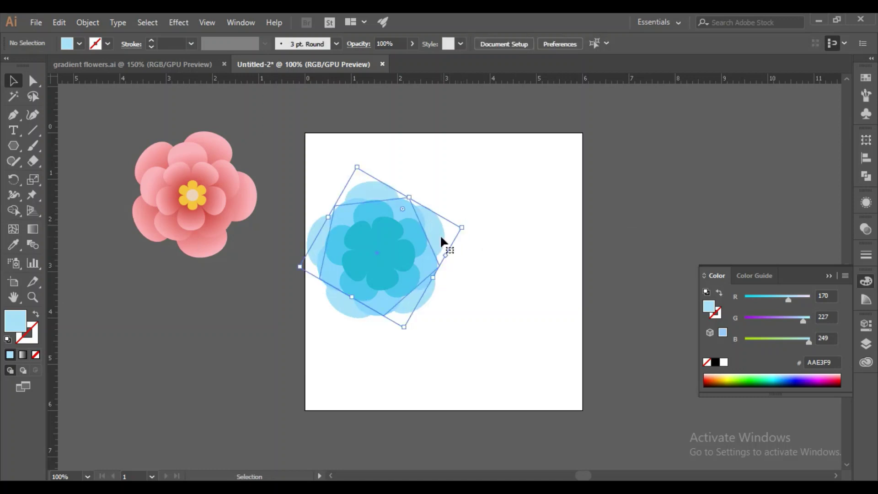
{"action": "double_click", "coordinate": [23, 322]}
{"action": "left_click", "coordinate": [313, 166]}
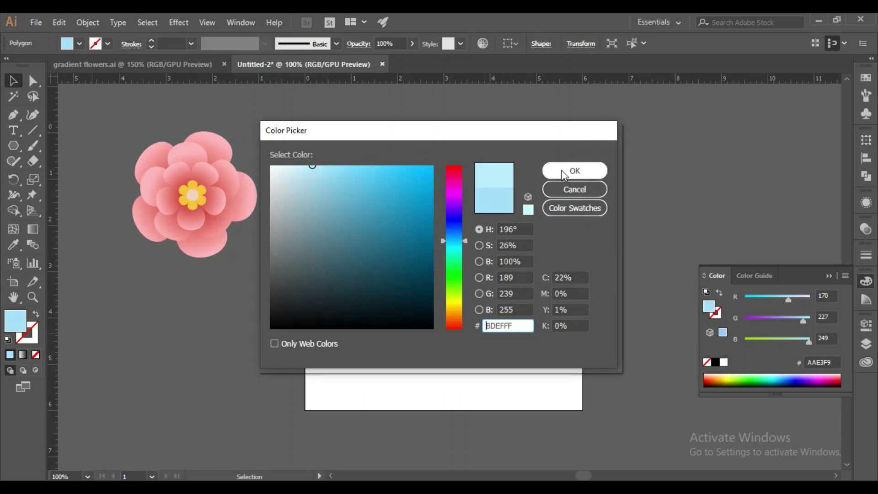
{"action": "left_click", "coordinate": [565, 172]}
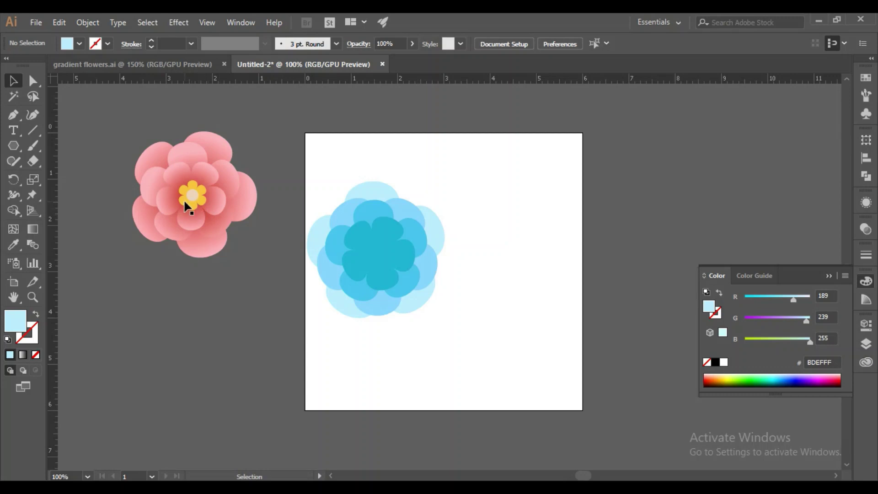
- Create a new six-sided polygon with the Polygon tool
{"action": "left_click", "coordinate": [20, 147]}
{"action": "left_click", "coordinate": [512, 242]}
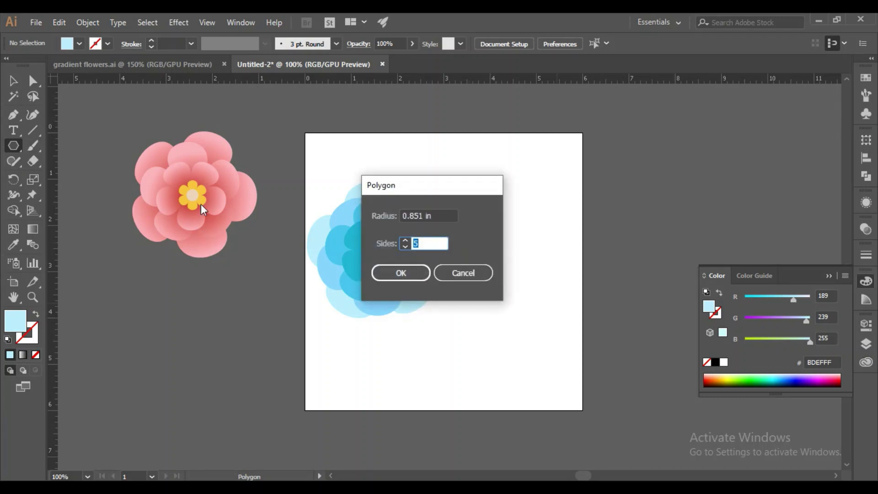
{"action": "left_click", "coordinate": [404, 239]}
{"action": "left_click", "coordinate": [401, 273]}
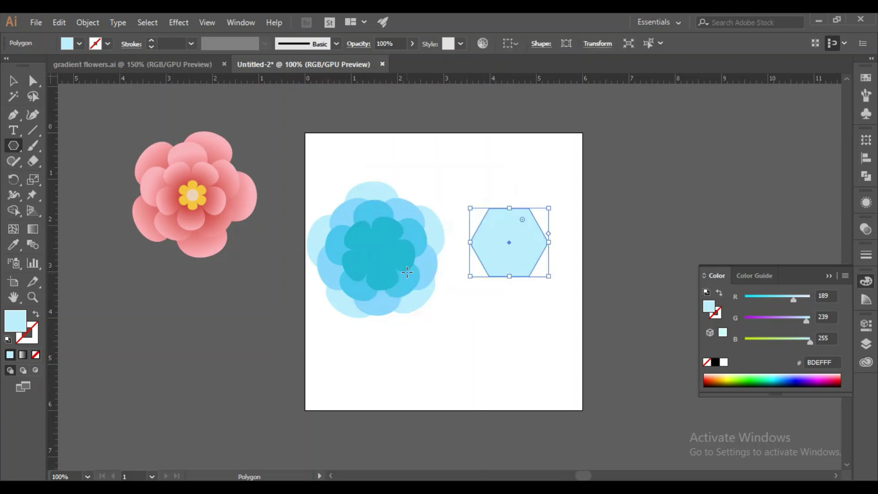
- Apply Pucker & Bloat at 56% Bloat to the hexagon, with Preview on
{"action": "left_click", "coordinate": [179, 23]}
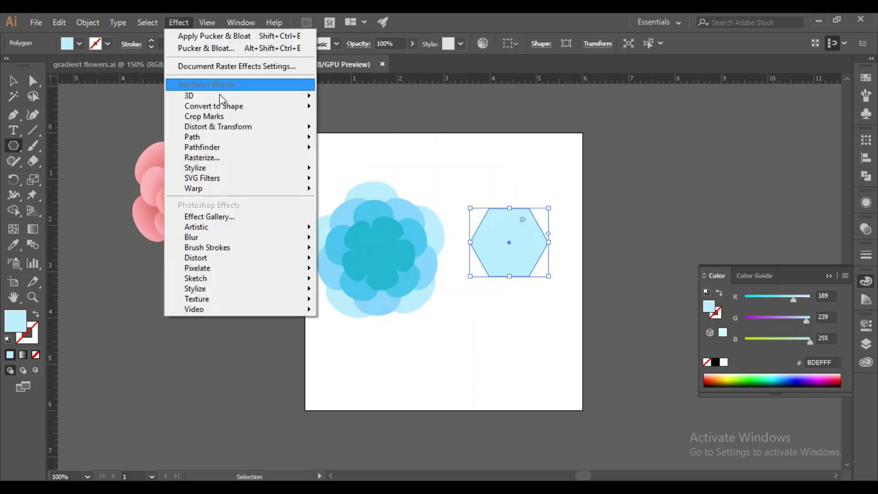
{"action": "mouse_move", "coordinate": [226, 127]}
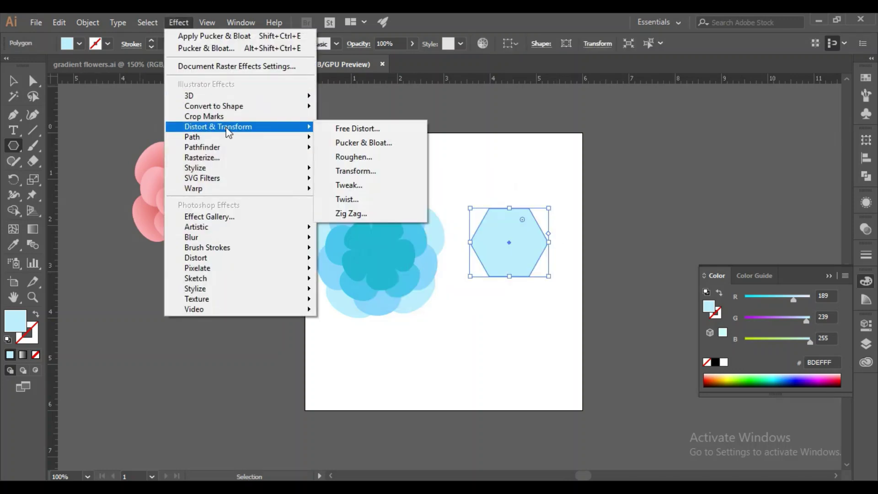
{"action": "left_click", "coordinate": [340, 143]}
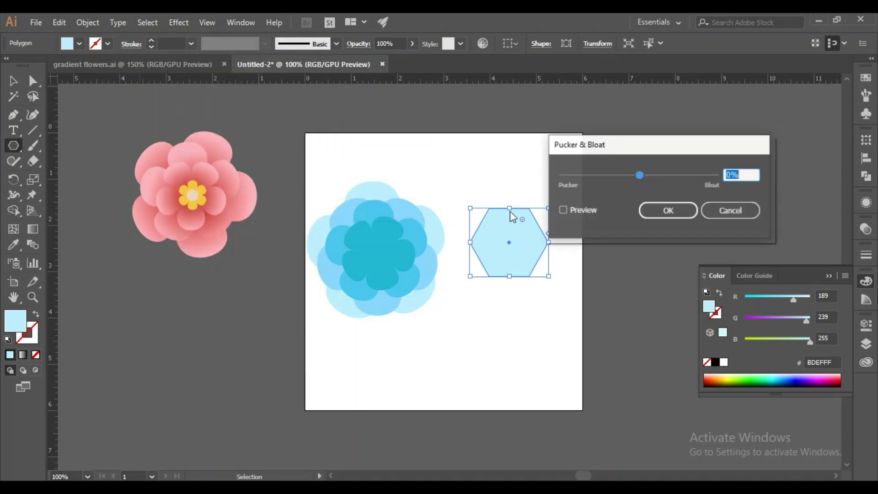
{"action": "left_click", "coordinate": [657, 175]}
{"action": "left_click", "coordinate": [564, 210]}
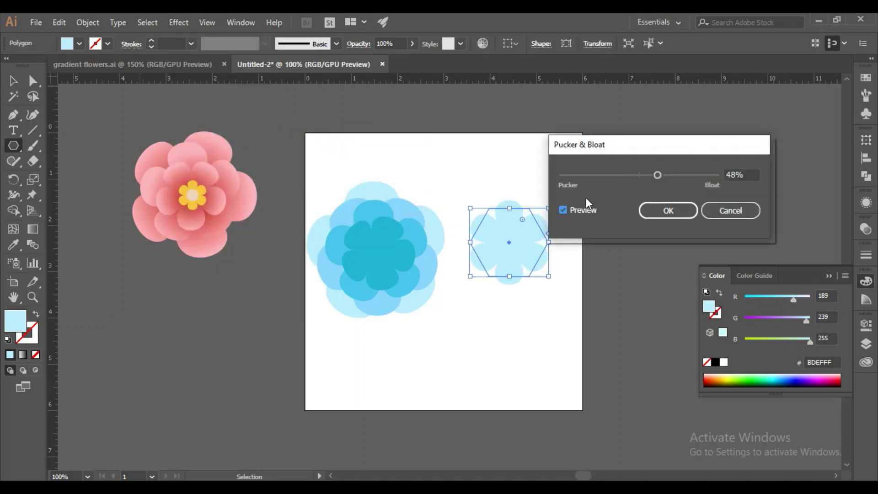
{"action": "left_click_drag", "start_coordinate": [656, 175], "coordinate": [660, 176]}
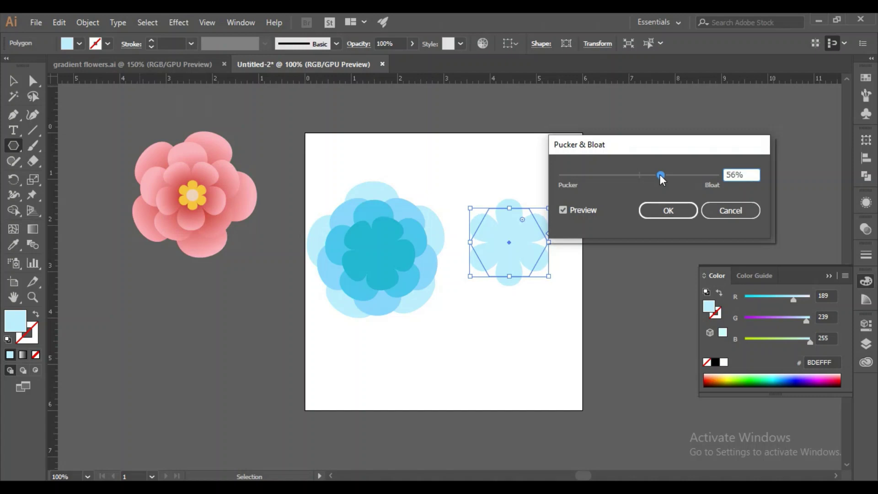
{"action": "left_click", "coordinate": [655, 211]}
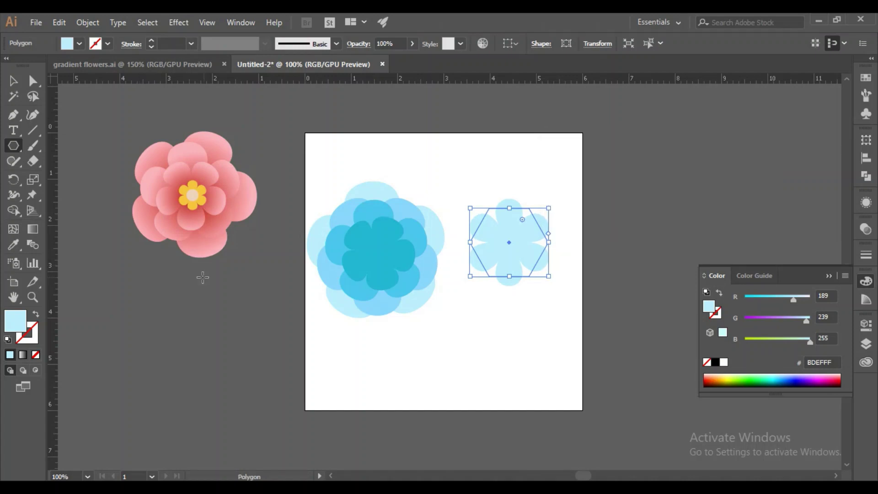
- Draw a small white-filled circle at the six-petal shape's centre, nudged slightly left
{"action": "left_click", "coordinate": [14, 147]}
{"action": "left_click", "coordinate": [60, 179]}
{"action": "left_click_drag", "start_coordinate": [505, 233], "coordinate": [525, 253]}
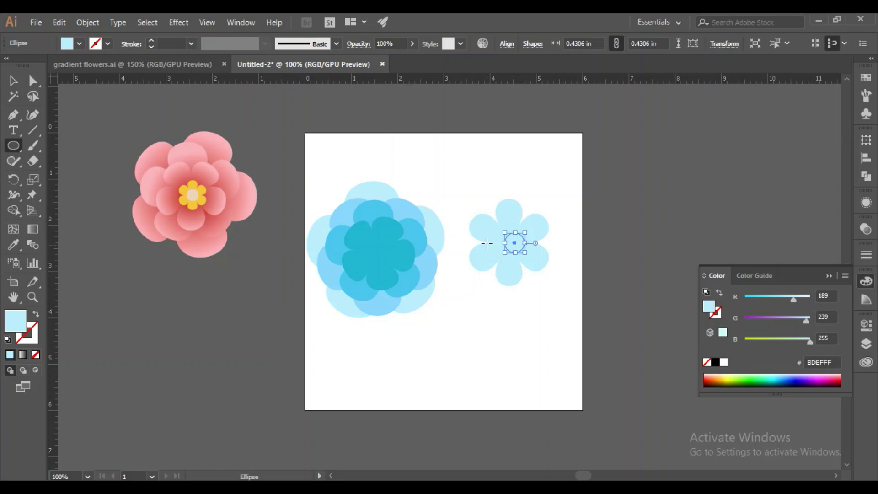
{"action": "key", "text": "i"}
{"action": "left_click", "coordinate": [517, 166]}
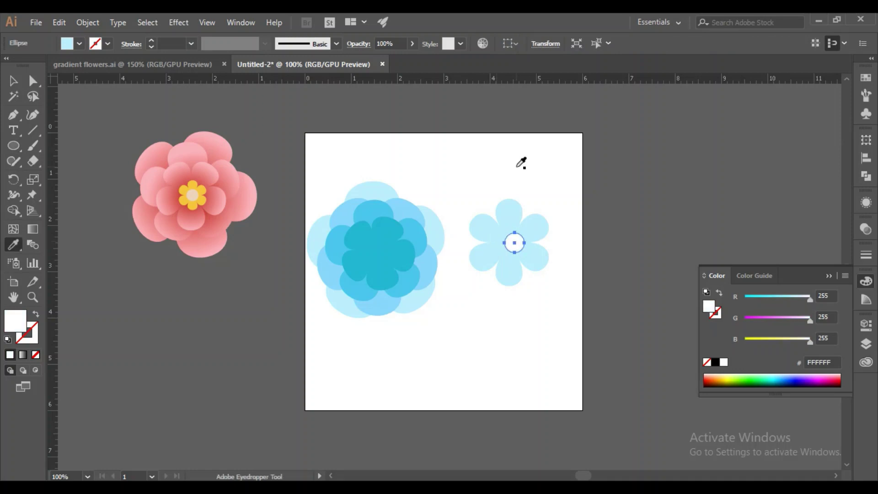
{"action": "key", "text": "Left"}
{"action": "key", "text": "Left"}
{"action": "key", "text": "Left"}
{"action": "key", "text": "Left"}
{"action": "key", "text": "Left"}
{"action": "key", "text": "Left"}
{"action": "key", "text": "Left"}
{"action": "key", "text": "Left"}
{"action": "key", "text": "Left"}
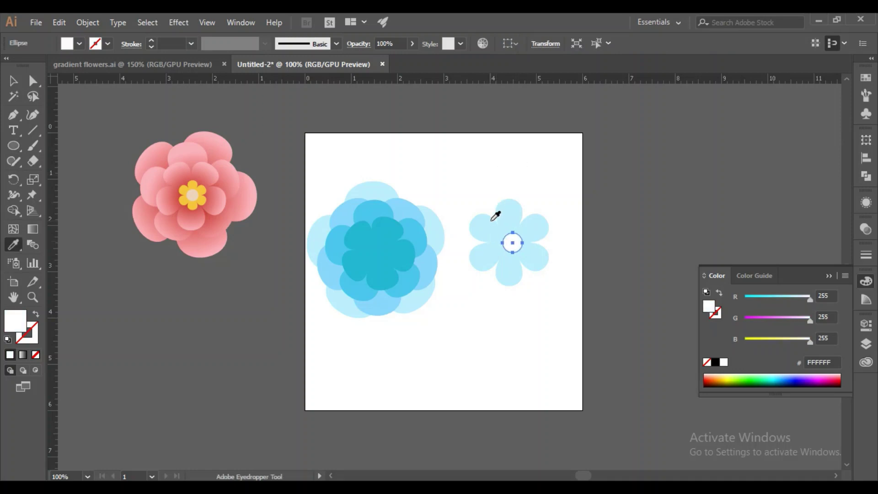
{"action": "key", "text": "v"}
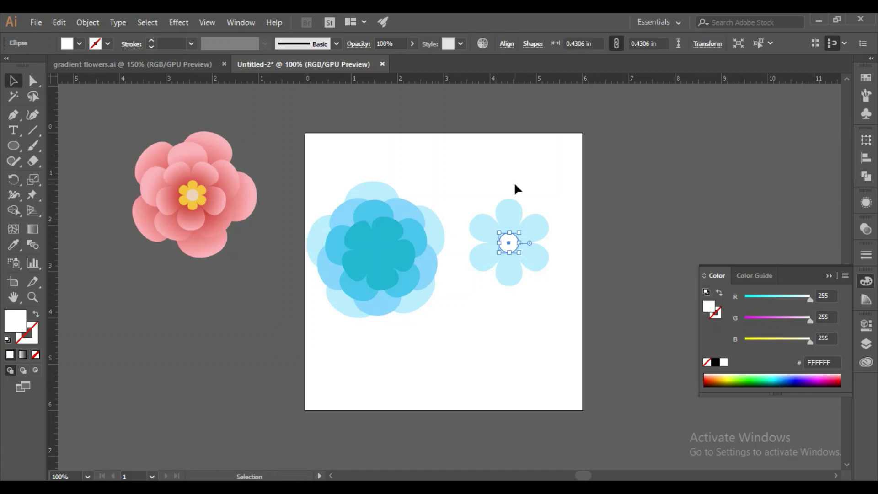
- Group the petals with the white circle and scale the group down
{"action": "left_click_drag", "start_coordinate": [457, 189], "coordinate": [539, 297]}
{"action": "key", "text": "ctrl+shift+b"}
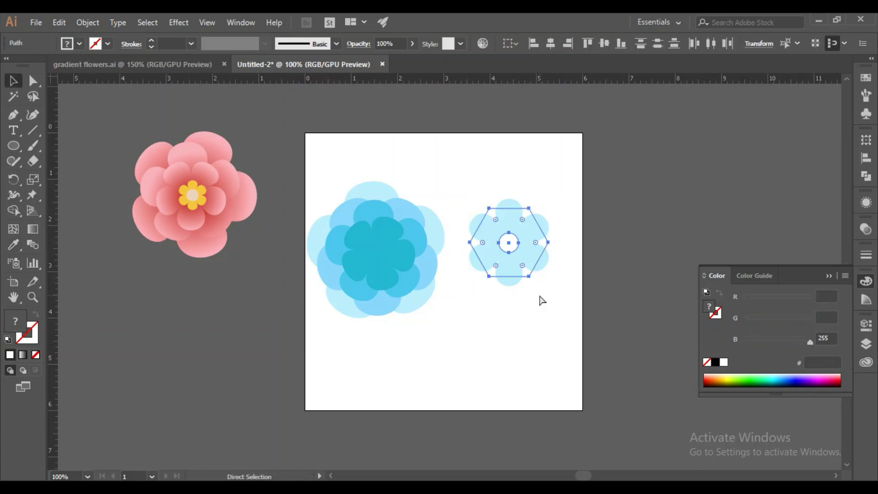
{"action": "key", "text": "ctrl+g"}
{"action": "left_click", "coordinate": [531, 200]}
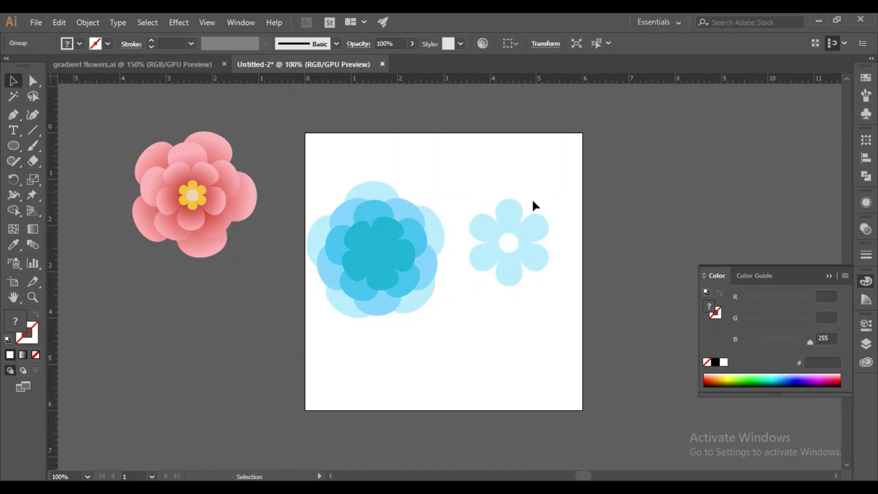
{"action": "left_click", "coordinate": [543, 219]}
{"action": "key", "text": "ctrl+shift+b"}
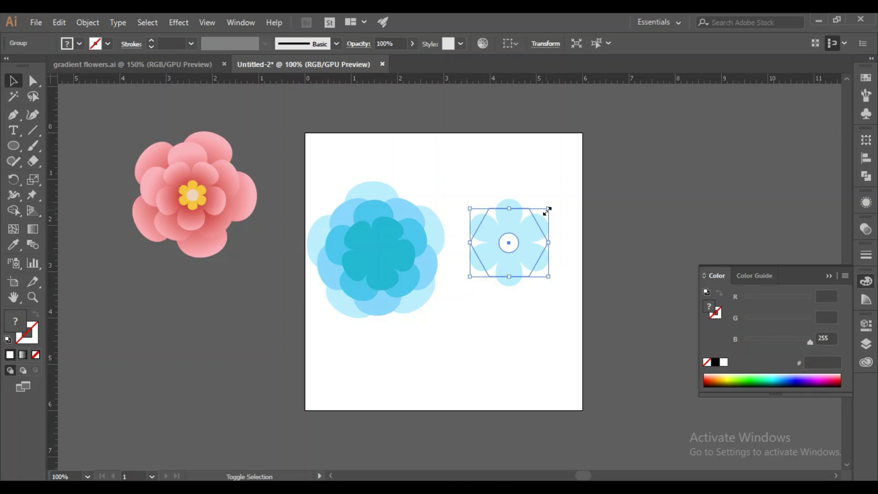
{"action": "left_click_drag", "start_coordinate": [548, 209], "coordinate": [538, 221]}
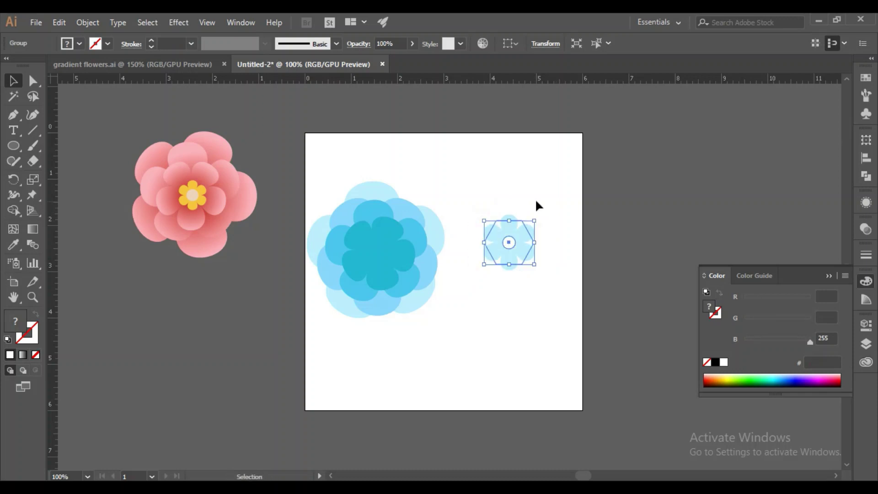
- Sample the pink gradient onto the small flower group, then sample light blue back
{"action": "left_click", "coordinate": [534, 199]}
{"action": "left_click", "coordinate": [527, 263]}
{"action": "key", "text": "i"}
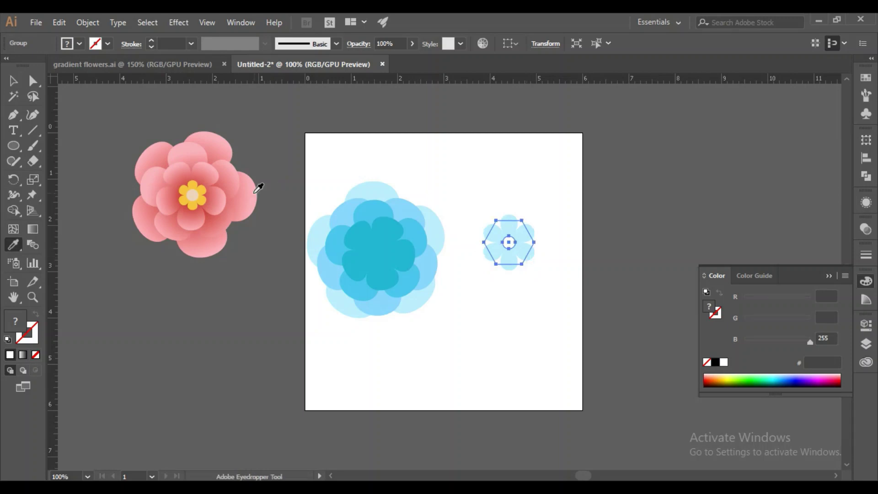
{"action": "left_click", "coordinate": [255, 191]}
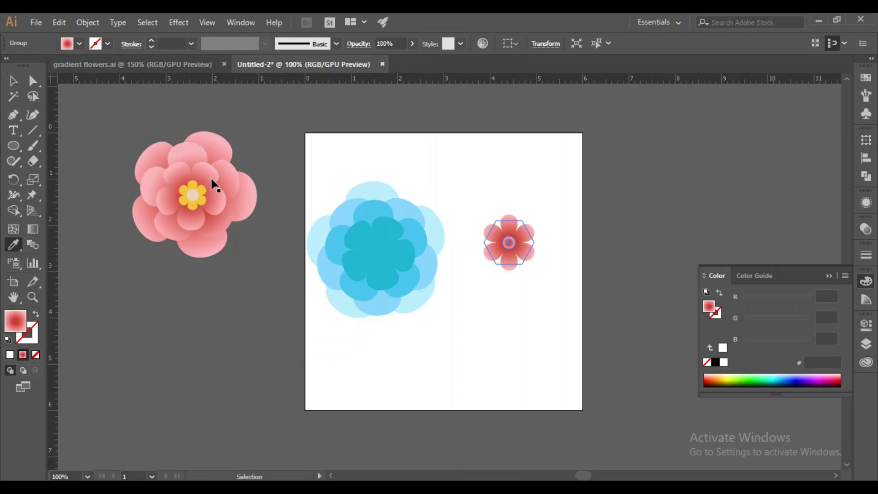
{"action": "left_click", "coordinate": [420, 236]}
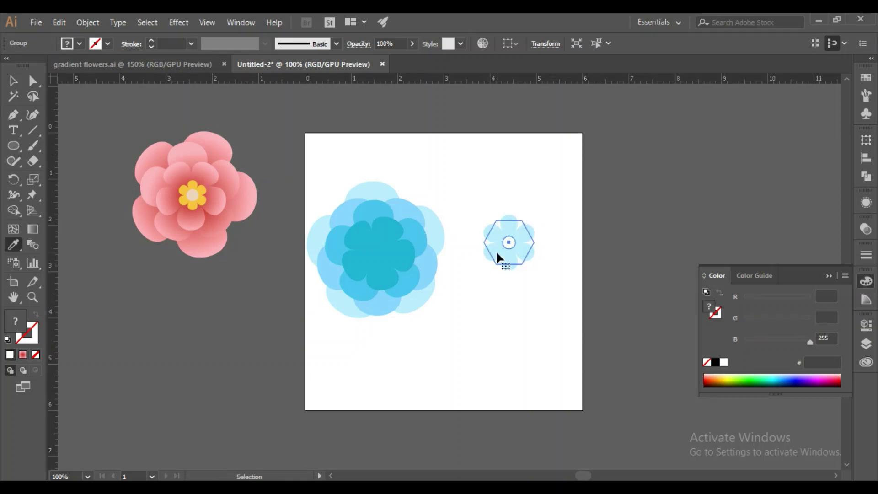
{"action": "left_click", "coordinate": [13, 81]}
- Sample the pink flower's colour onto the small flower again, then undo it
{"action": "left_click", "coordinate": [487, 320]}
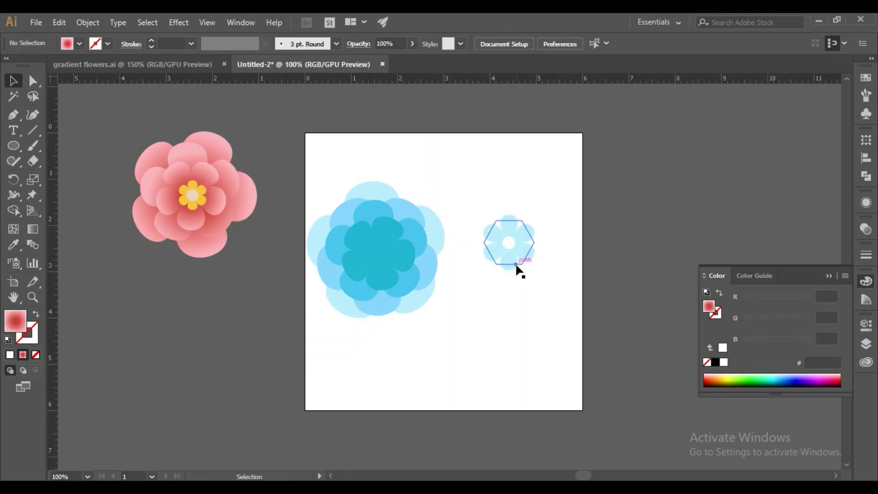
{"action": "left_click", "coordinate": [515, 263]}
{"action": "key", "text": "i"}
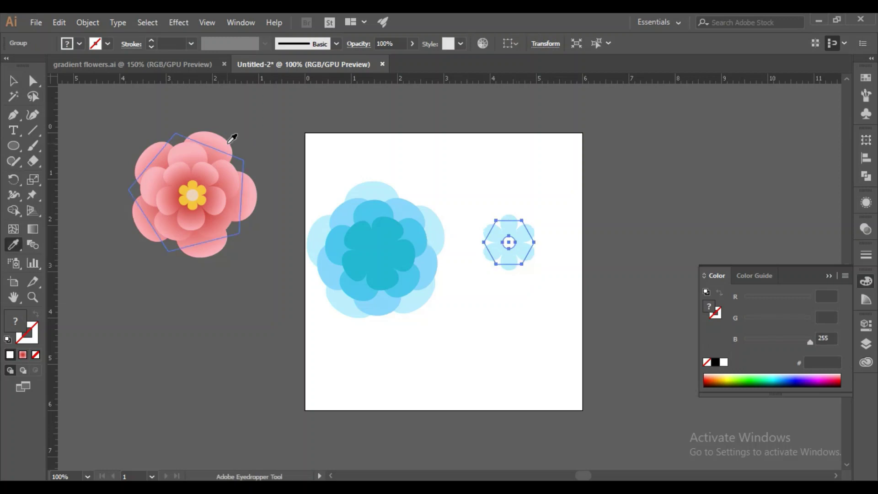
{"action": "left_click", "coordinate": [230, 138]}
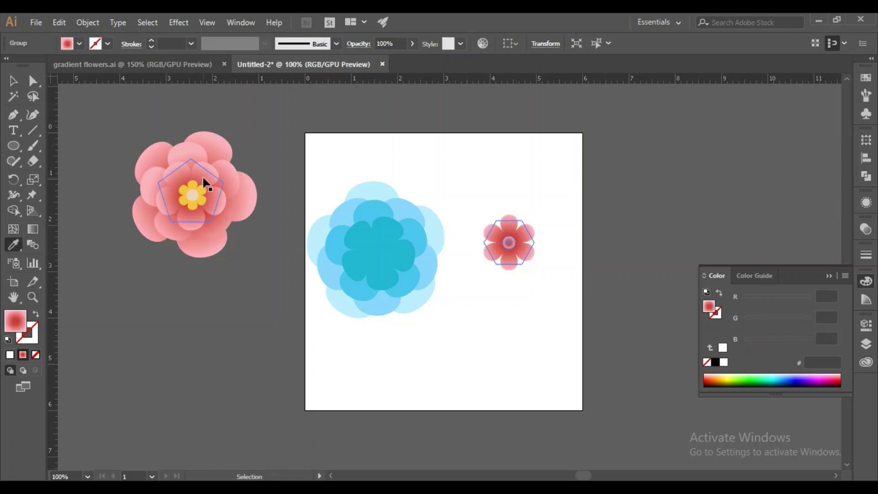
{"action": "key", "text": "ctrl+z"}
{"action": "key", "text": "v"}
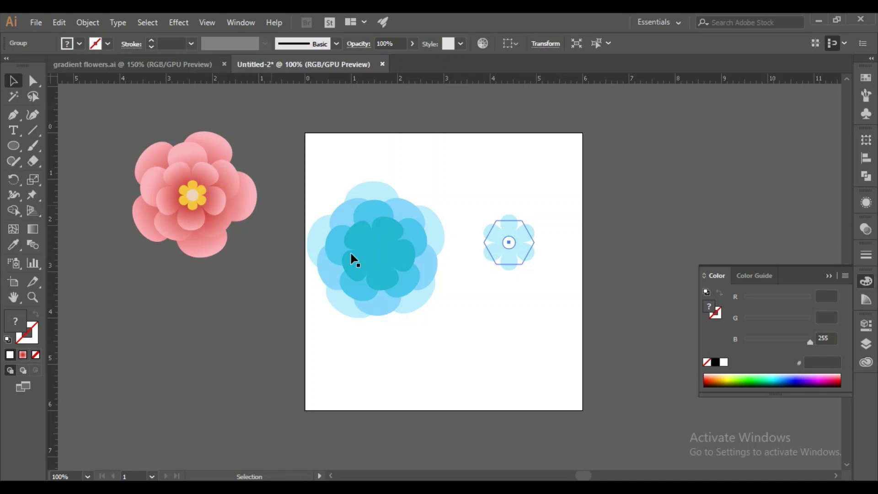
{"action": "left_click", "coordinate": [480, 317]}
{"action": "left_click", "coordinate": [517, 254]}
- Ungroup the small flower and give only its petal shape the pink gradient
{"action": "right_click", "coordinate": [516, 247]}
{"action": "left_click", "coordinate": [558, 352]}
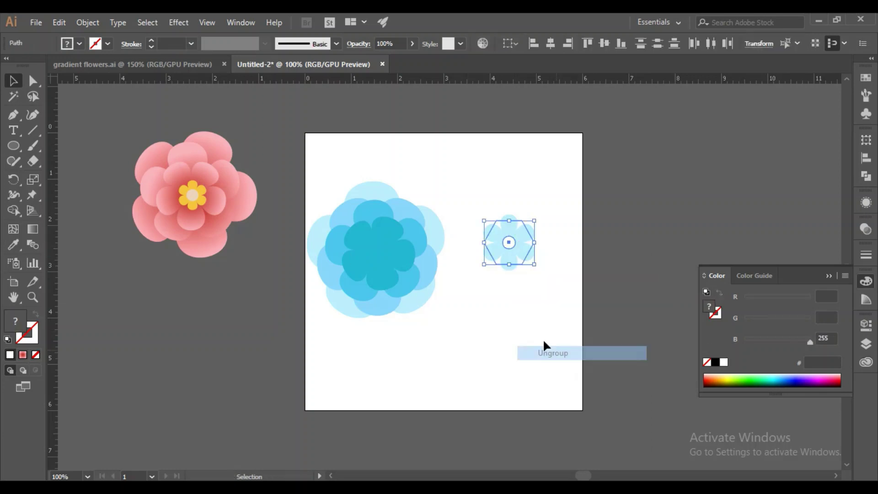
{"action": "left_click", "coordinate": [515, 274]}
{"action": "left_click", "coordinate": [522, 251]}
{"action": "key", "text": "i"}
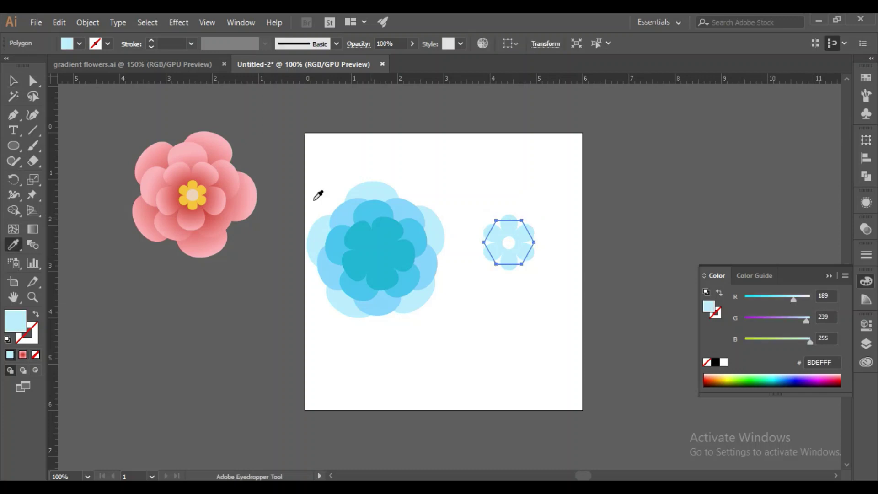
{"action": "left_click", "coordinate": [223, 146]}
{"action": "key", "text": "v"}
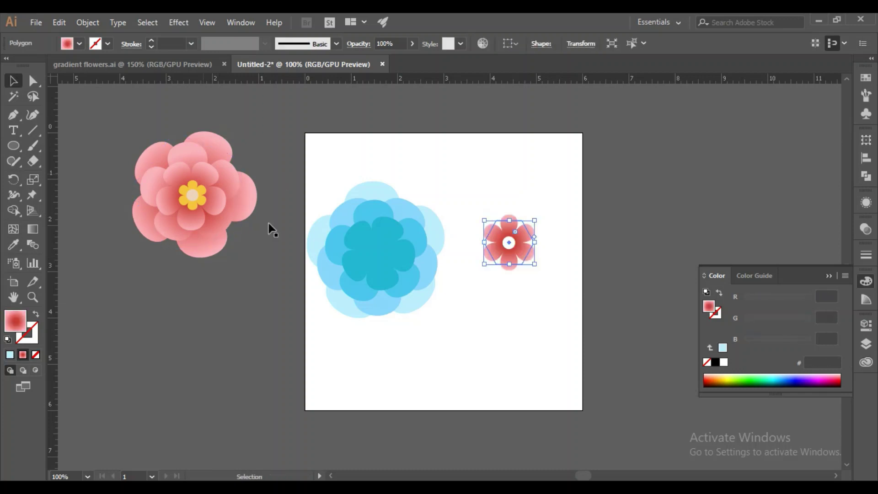
{"action": "left_click", "coordinate": [469, 317]}
- Move the small pink flower onto the blue flower's centre
{"action": "left_click_drag", "start_coordinate": [480, 212], "coordinate": [540, 295]}
{"action": "key", "text": "a"}
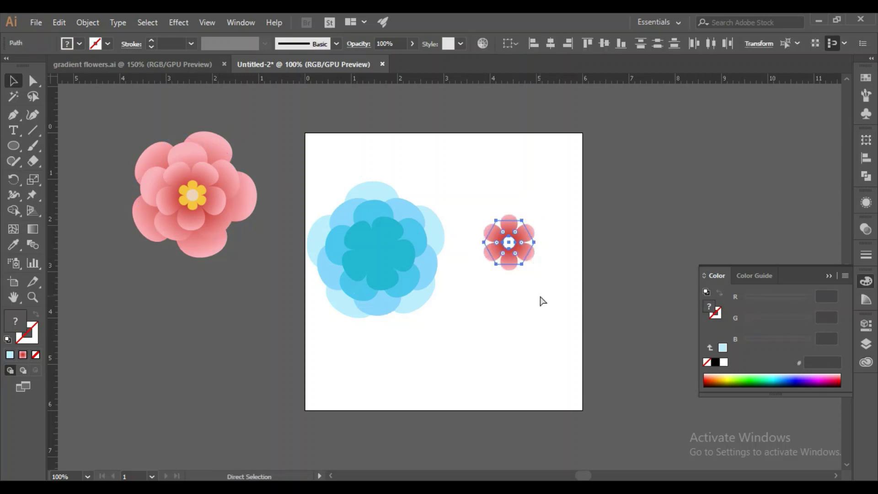
{"action": "key", "text": "v"}
{"action": "left_click", "coordinate": [538, 286]}
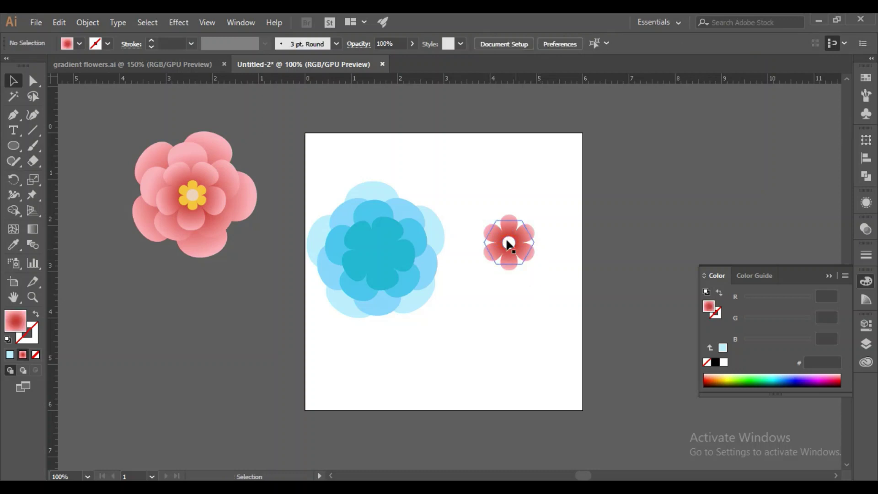
{"action": "left_click_drag", "start_coordinate": [522, 245], "coordinate": [389, 263]}
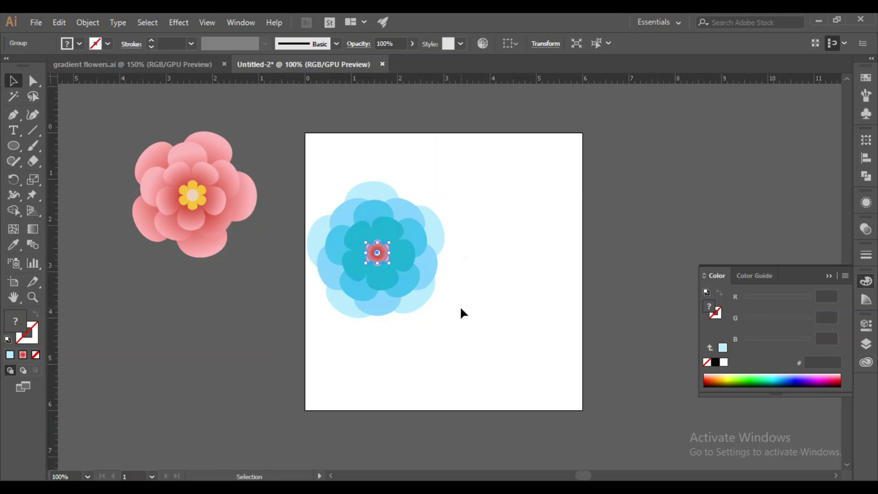
- Marquee-select the whole blue flower with its pink centre and drag it right and down
{"action": "left_click", "coordinate": [483, 344]}
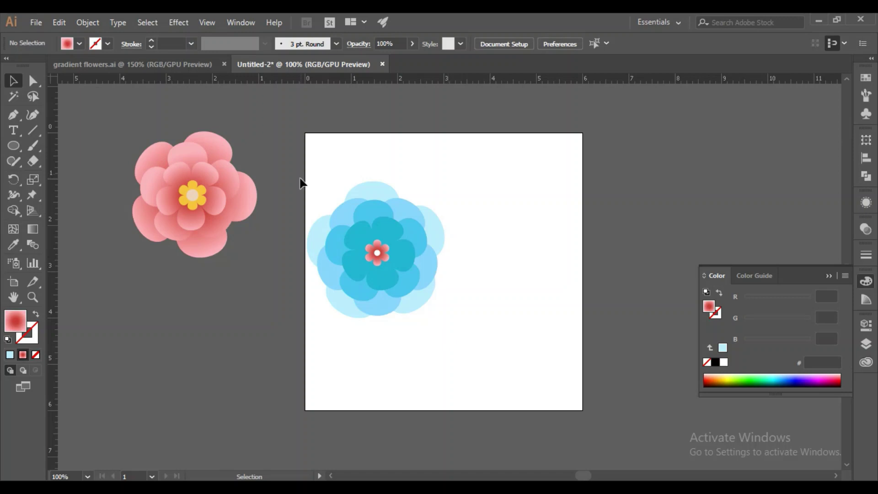
{"action": "left_click_drag", "start_coordinate": [301, 181], "coordinate": [462, 331]}
{"action": "left_click_drag", "start_coordinate": [396, 277], "coordinate": [454, 285]}
{"action": "left_click", "coordinate": [517, 343]}
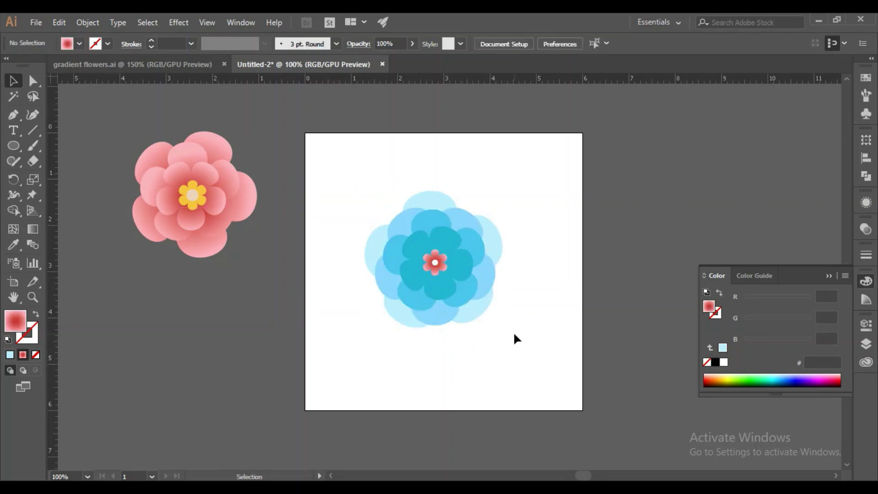